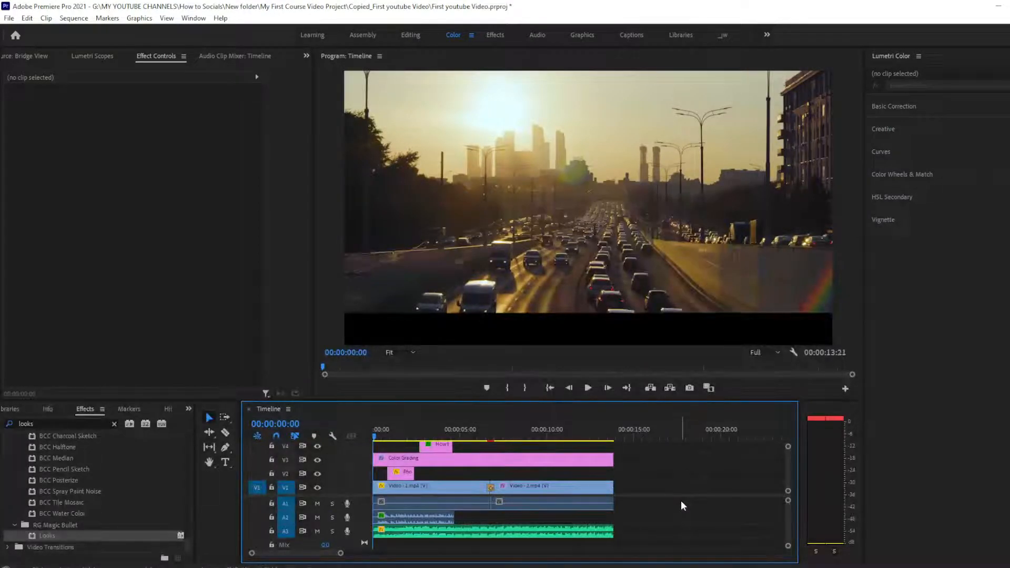
Widen the timeline slightly, taking space from the effects list.
{"action": "left_click_drag", "start_coordinate": [241, 457], "coordinate": [224, 457]}
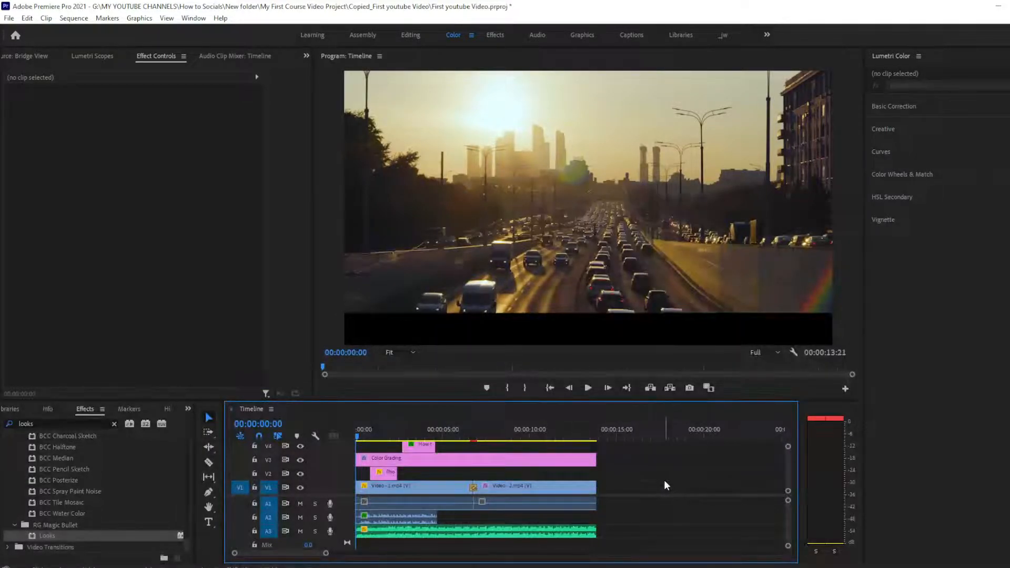
{"action": "left_click", "coordinate": [450, 492]}
{"action": "left_click", "coordinate": [511, 489]}
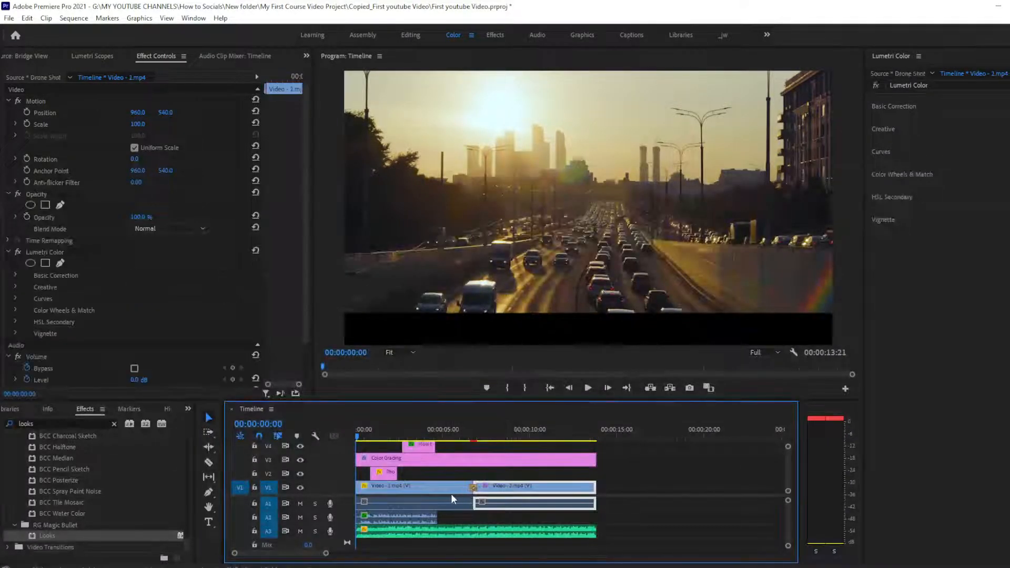
{"action": "left_click", "coordinate": [450, 493]}
{"action": "left_click", "coordinate": [763, 494]}
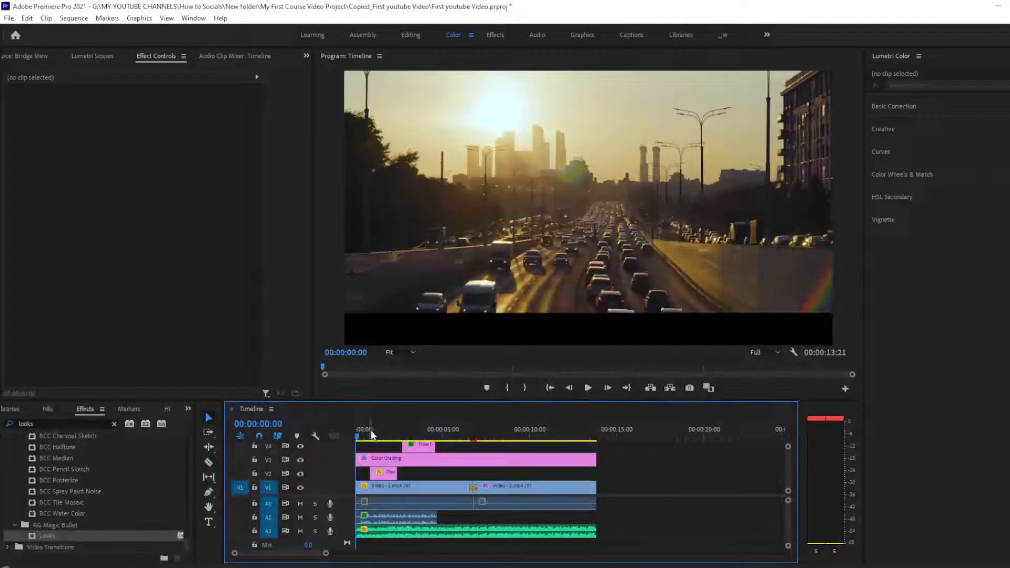
{"action": "left_click", "coordinate": [422, 502]}
{"action": "left_click", "coordinate": [634, 495]}
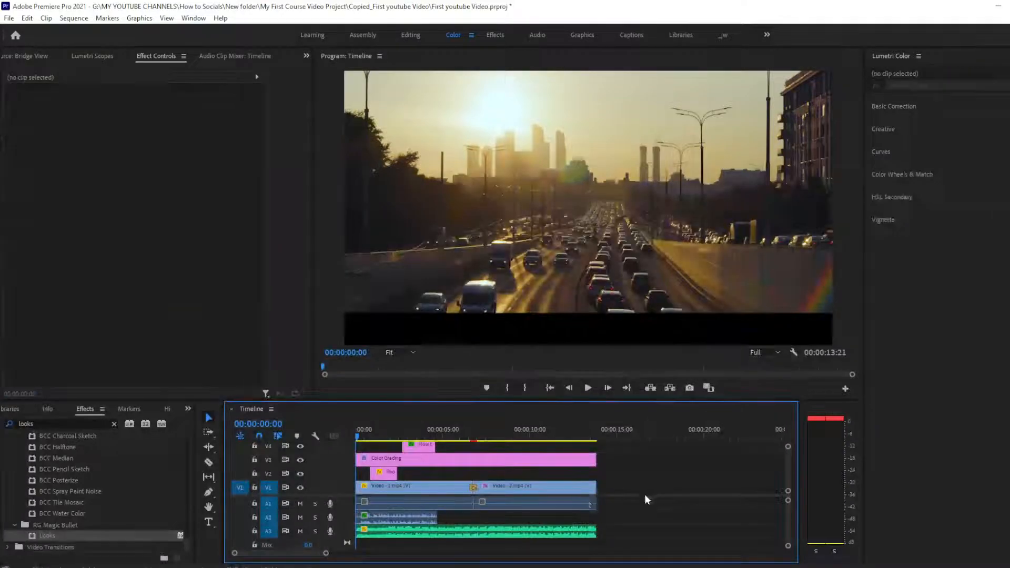
{"action": "left_click", "coordinate": [447, 490]}
{"action": "left_click", "coordinate": [481, 490]}
{"action": "left_click", "coordinate": [441, 489]}
{"action": "left_click", "coordinate": [459, 497]}
{"action": "left_click_drag", "start_coordinate": [367, 435], "coordinate": [357, 436]}
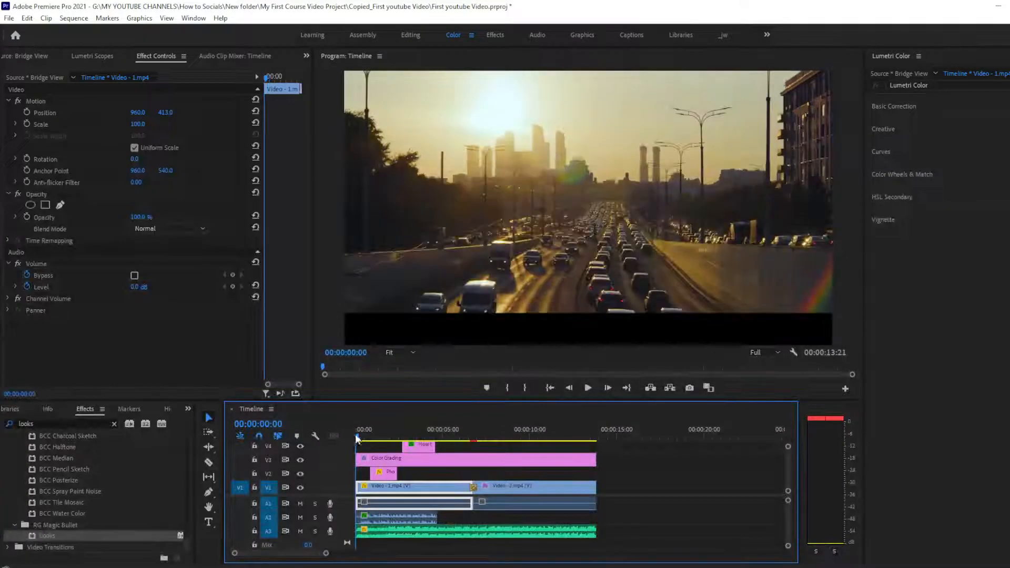
{"action": "left_click", "coordinate": [723, 509]}
{"action": "left_click", "coordinate": [438, 493]}
{"action": "left_click", "coordinate": [521, 489]}
{"action": "left_click", "coordinate": [756, 491]}
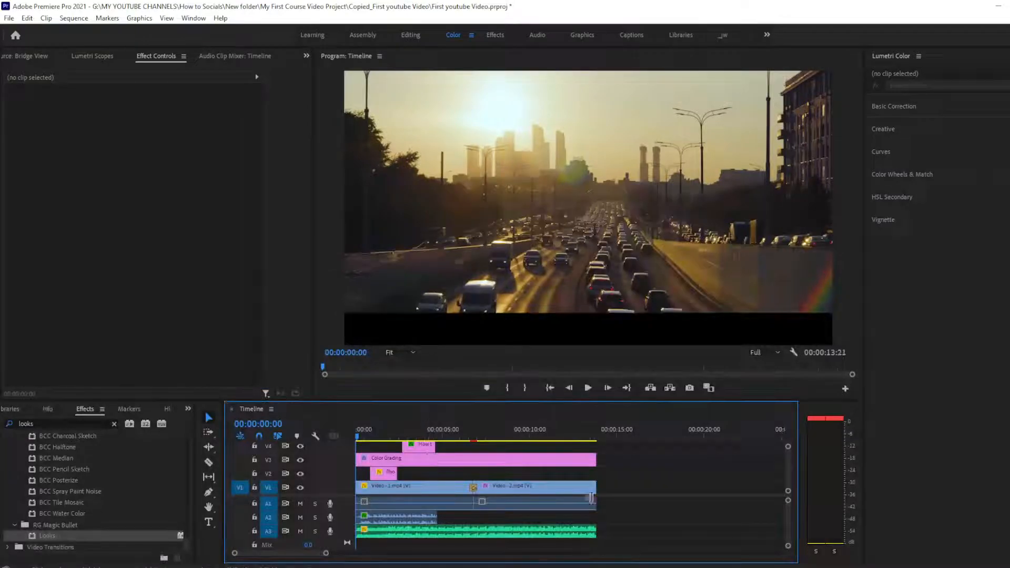
Inspect the settings of the Color Grading layer, NCS.mp3 and Video - 1.mp4, and view the frame at 00:00:06:12.
{"action": "left_click", "coordinate": [423, 462]}
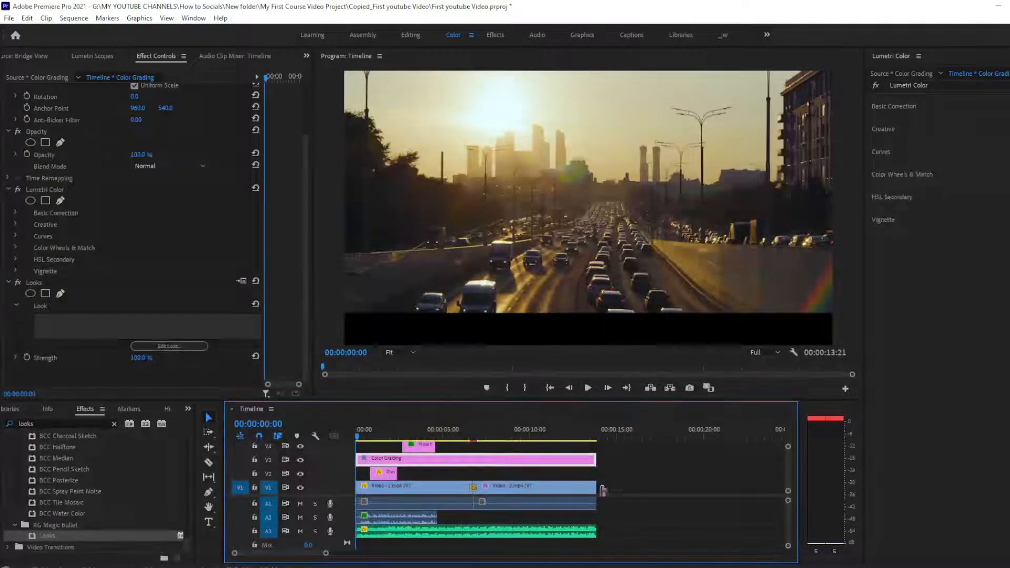
{"action": "left_click", "coordinate": [448, 531]}
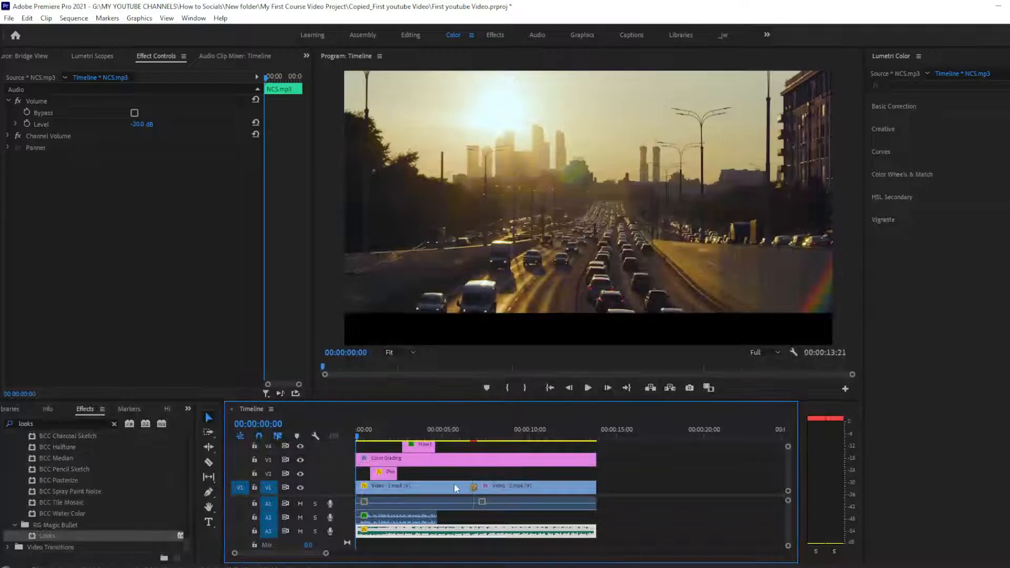
{"action": "left_click", "coordinate": [416, 486]}
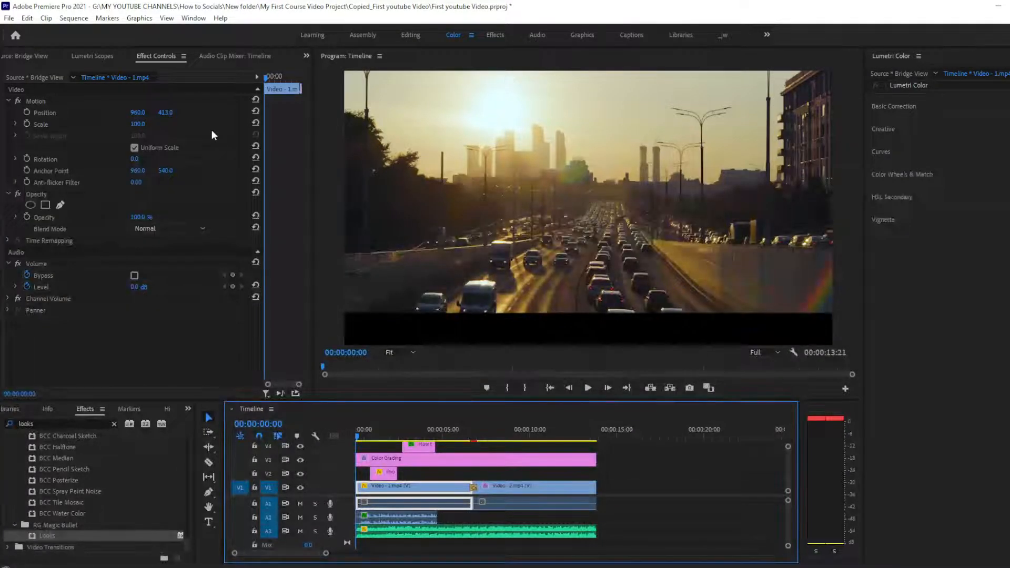
{"action": "left_click_drag", "start_coordinate": [463, 432], "coordinate": [470, 429]}
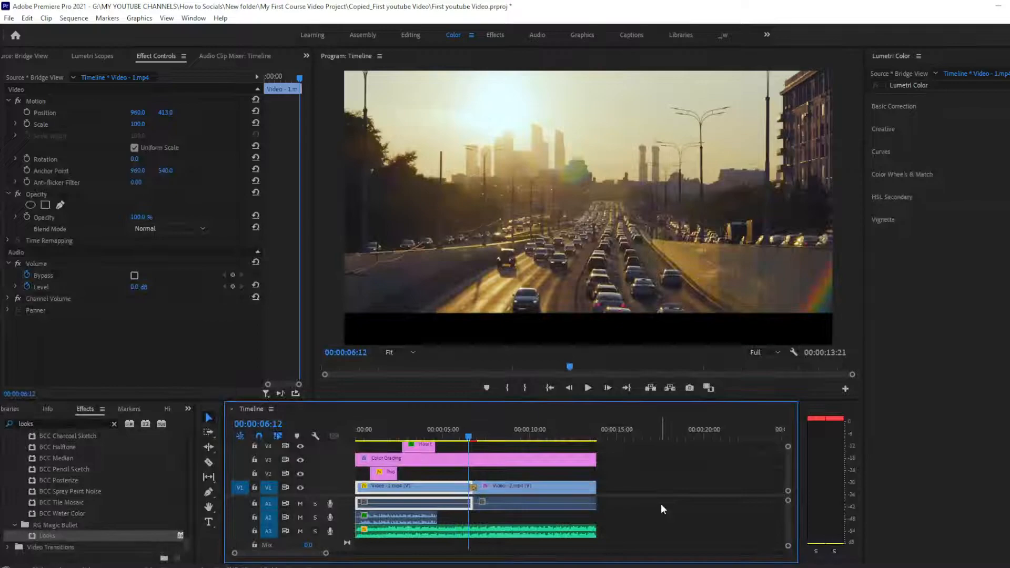
{"action": "left_click", "coordinate": [678, 506]}
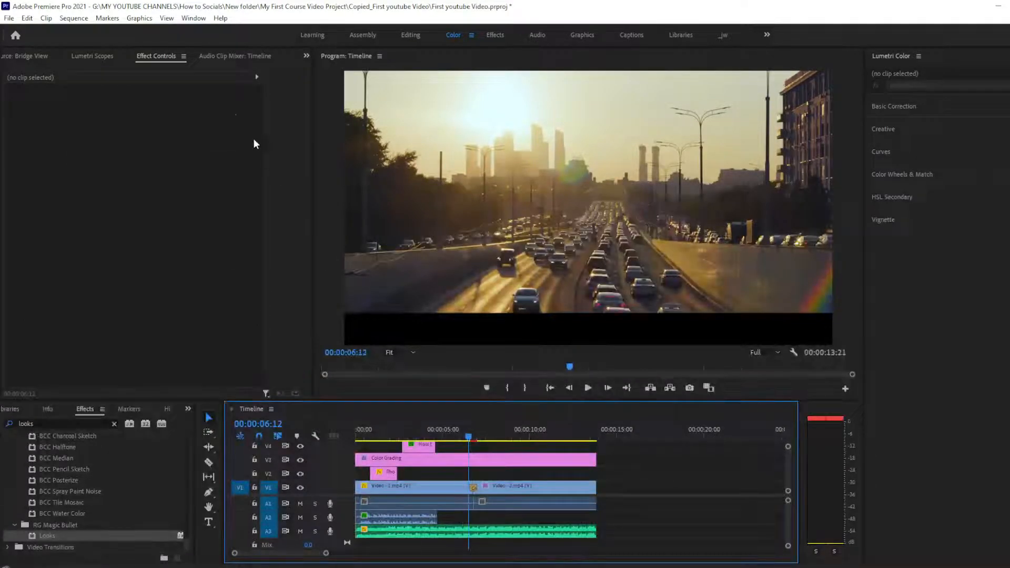
Render the whole sequence using Render In to Out.
{"action": "left_click", "coordinate": [76, 19]}
{"action": "left_click", "coordinate": [567, 474]}
{"action": "left_click_drag", "start_coordinate": [469, 437], "coordinate": [437, 422]}
{"action": "left_click", "coordinate": [678, 473]}
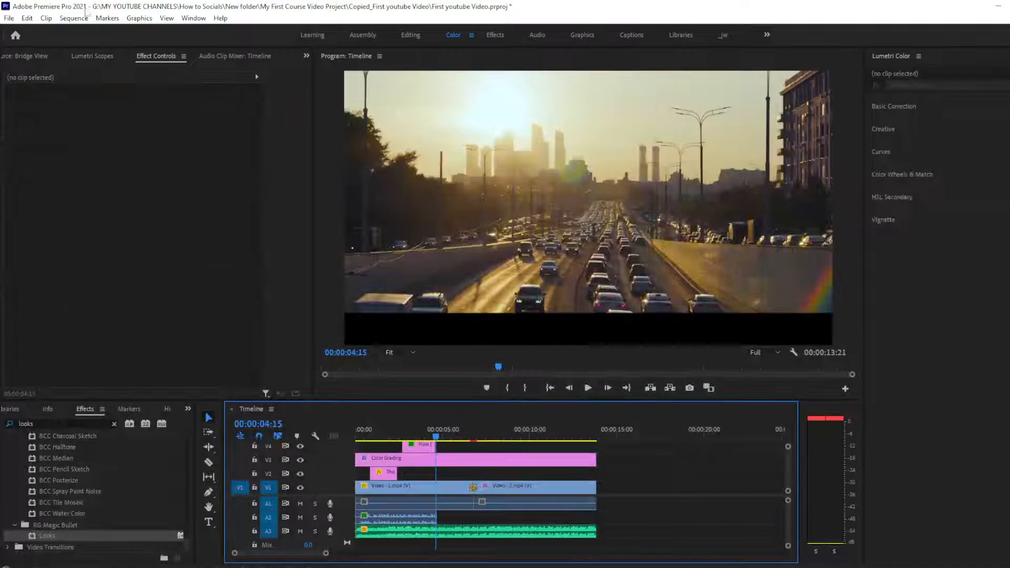
{"action": "left_click", "coordinate": [74, 18]}
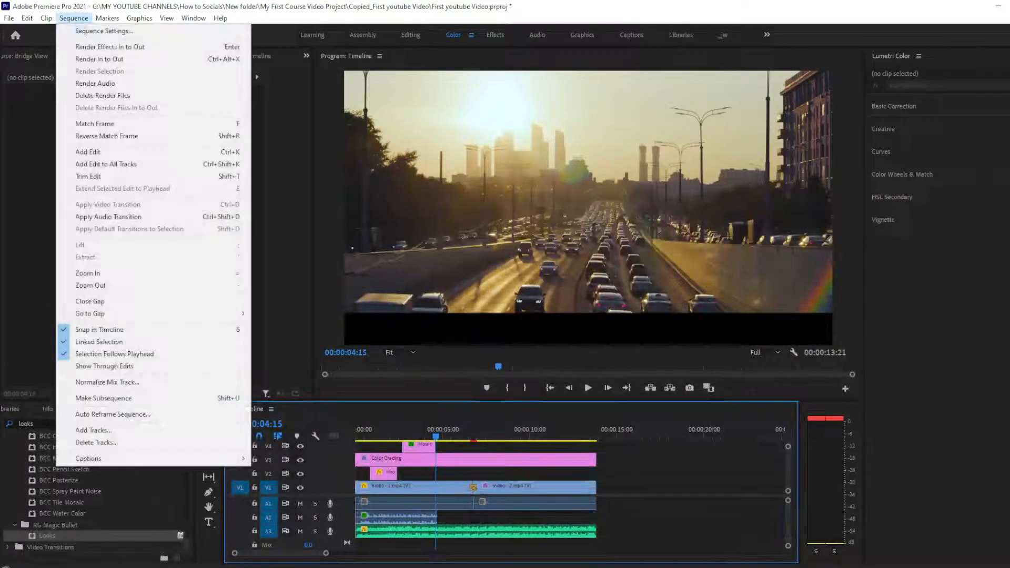
{"action": "left_click", "coordinate": [129, 59]}
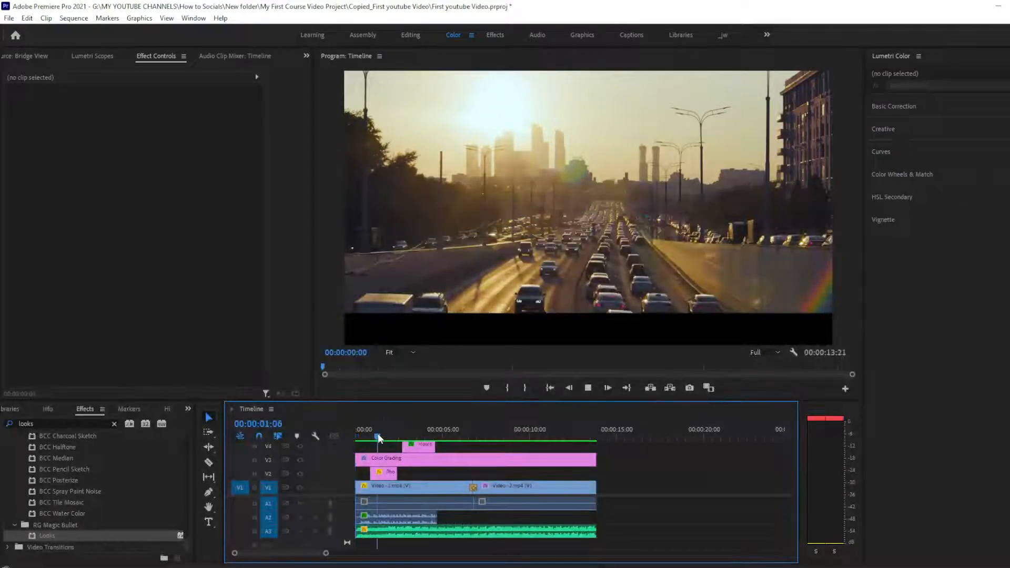
Stop the playback and preview the rendered footage of Video - 2.mp4 at 00:00:10:04 with no clip selected.
{"action": "key", "text": "space"}
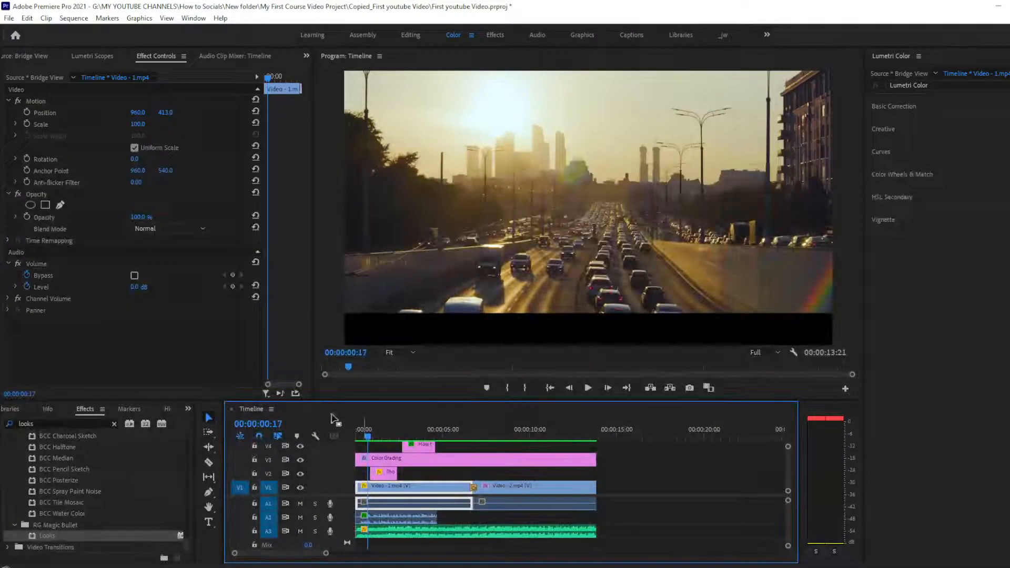
{"action": "mouse_move", "coordinate": [542, 432]}
{"action": "left_mouse_down"}
{"action": "mouse_move", "coordinate": [550, 437]}
{"action": "mouse_move", "coordinate": [441, 436]}
{"action": "mouse_move", "coordinate": [552, 435]}
{"action": "mouse_move", "coordinate": [533, 436]}
{"action": "left_mouse_up"}
{"action": "left_click", "coordinate": [489, 467]}
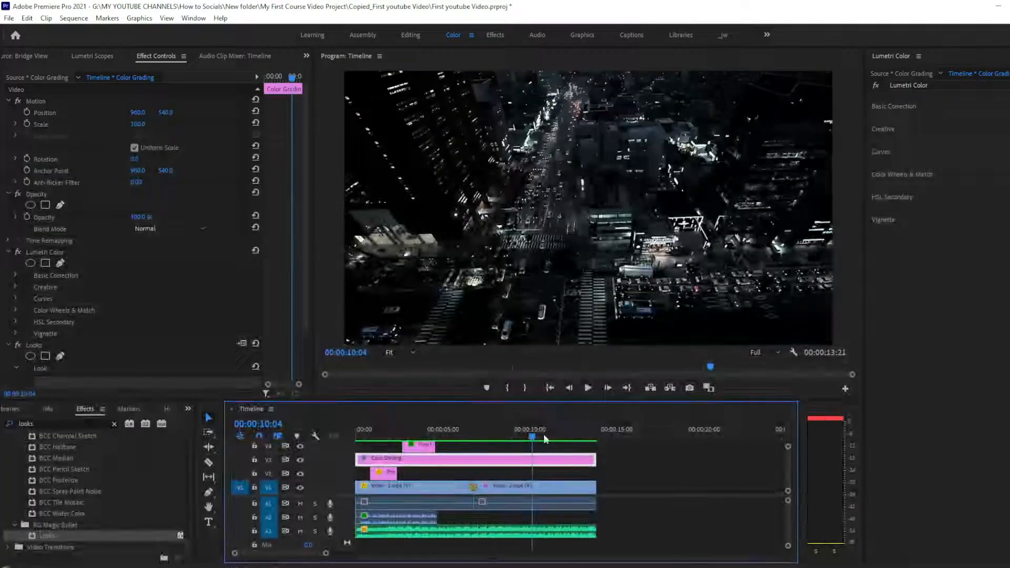
{"action": "left_click", "coordinate": [640, 487]}
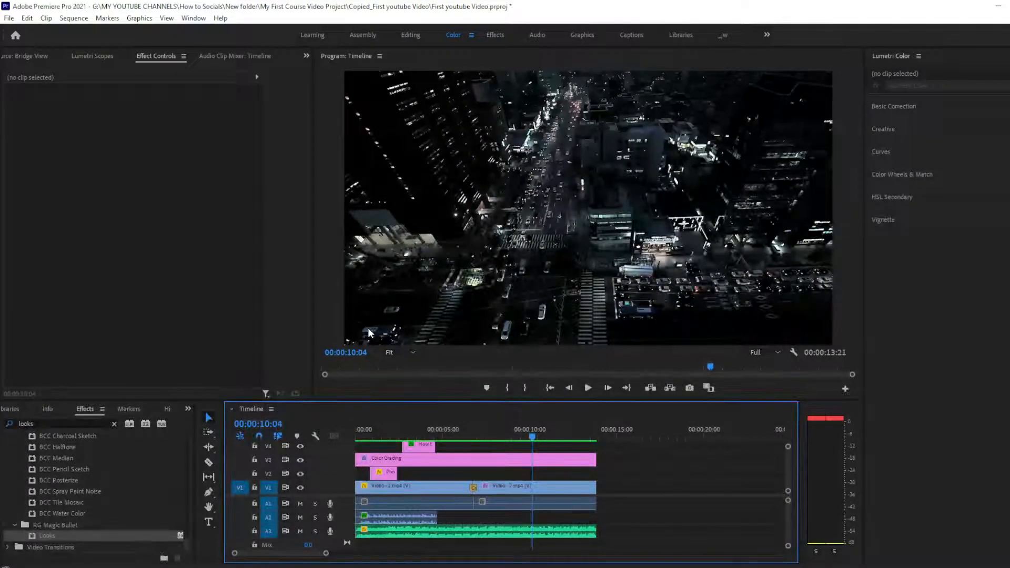
Zoom the timeline out to cover about 45 seconds and return the playhead to the start of the sequence.
{"action": "scroll", "coordinate": [718, 539], "scroll_direction": "down", "scroll_amount": 5}
{"action": "left_click_drag", "start_coordinate": [329, 553], "coordinate": [366, 556]}
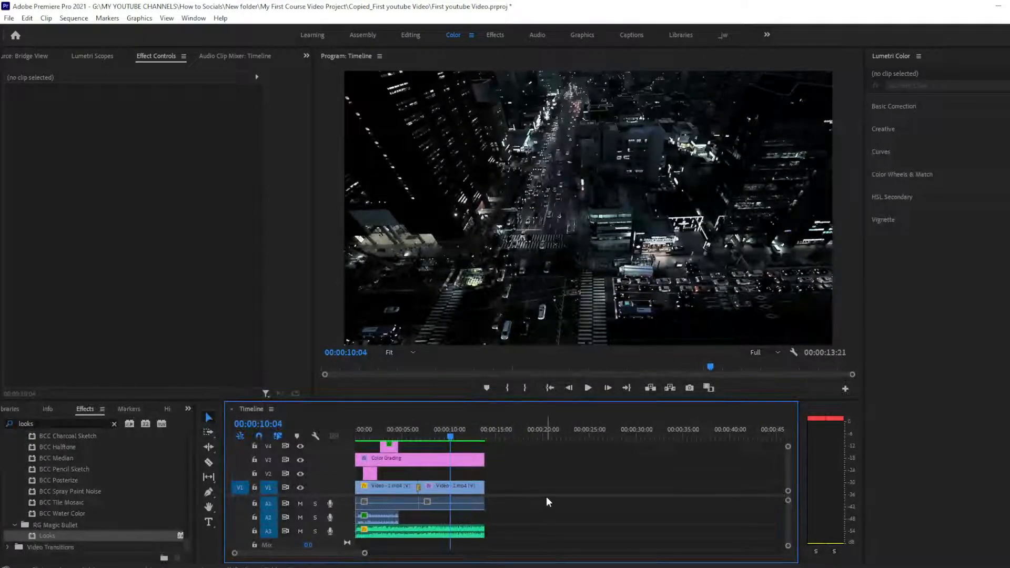
{"action": "left_click_drag", "start_coordinate": [449, 438], "coordinate": [354, 438]}
{"action": "left_click", "coordinate": [579, 472]}
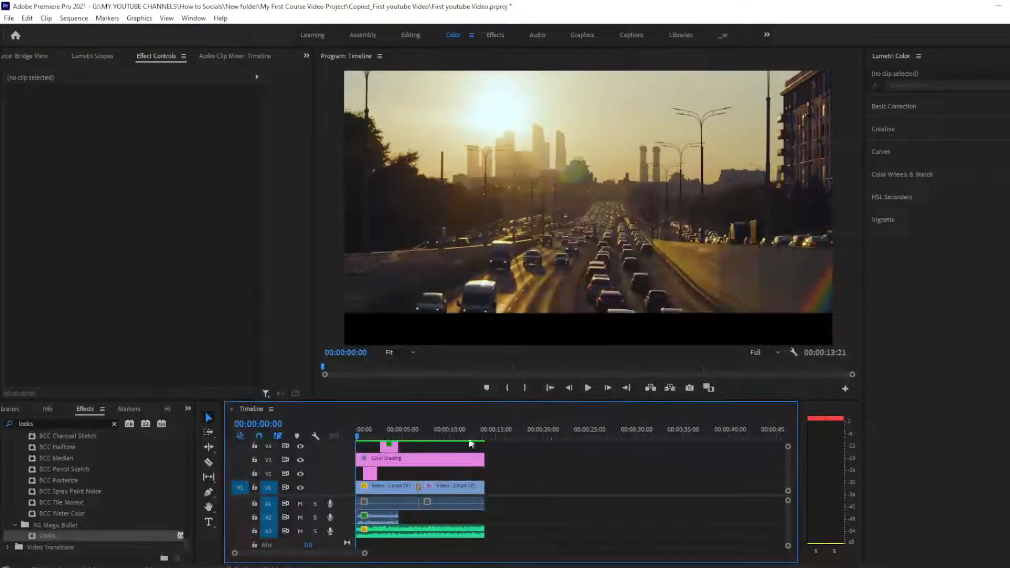
Show the project's file list and enlarge its panel in width and height so all items fit.
{"action": "left_click", "coordinate": [188, 410]}
{"action": "left_click", "coordinate": [228, 417]}
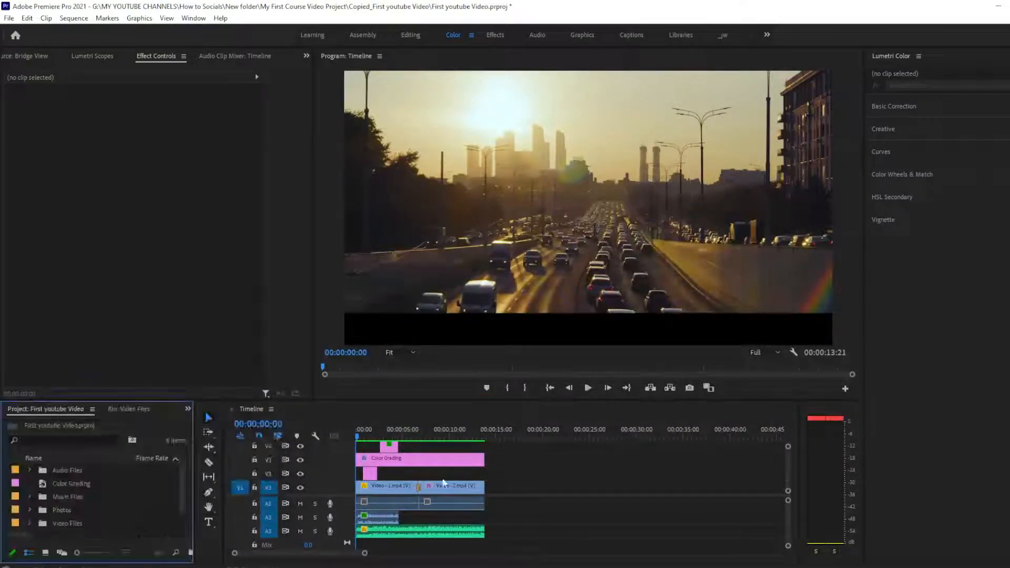
{"action": "left_click_drag", "start_coordinate": [193, 483], "coordinate": [249, 484]}
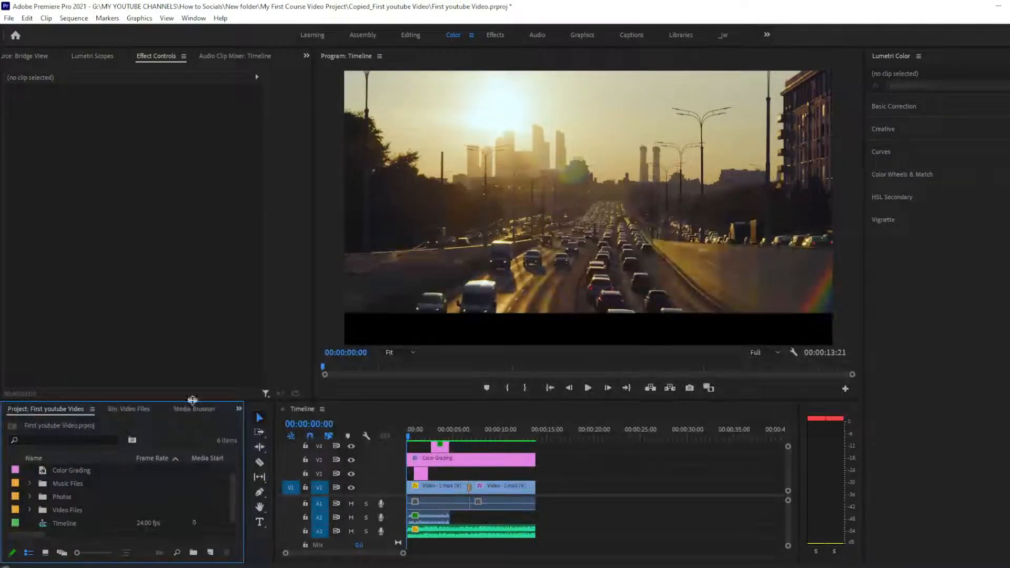
{"action": "left_click_drag", "start_coordinate": [194, 399], "coordinate": [197, 346]}
{"action": "left_click", "coordinate": [579, 465]}
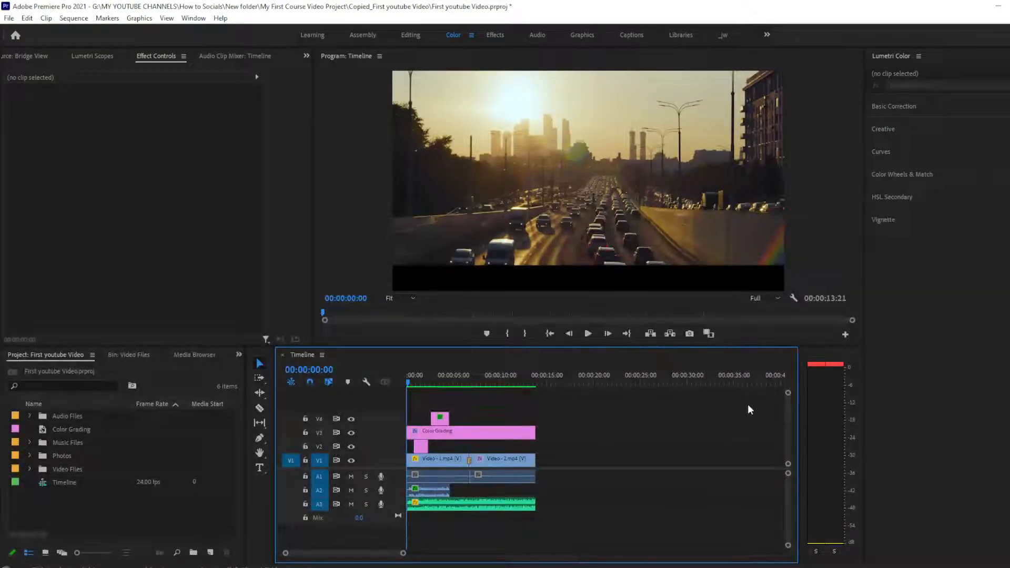
Examine the effects applied to the Color Grading layer over both videos, and the settings of Video - 1.mp4.
{"action": "left_click_drag", "start_coordinate": [417, 383], "coordinate": [492, 388]}
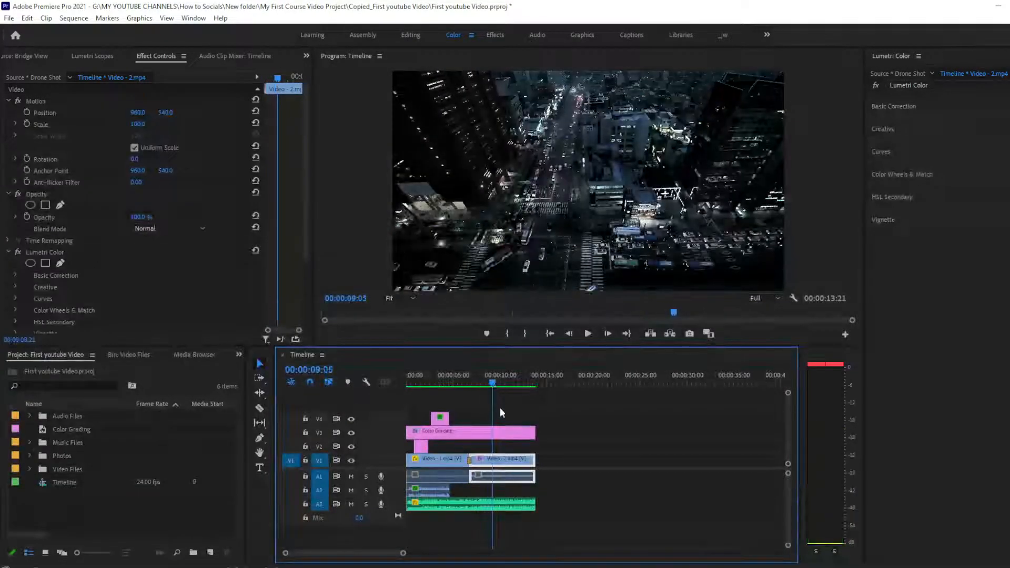
{"action": "left_click", "coordinate": [504, 431]}
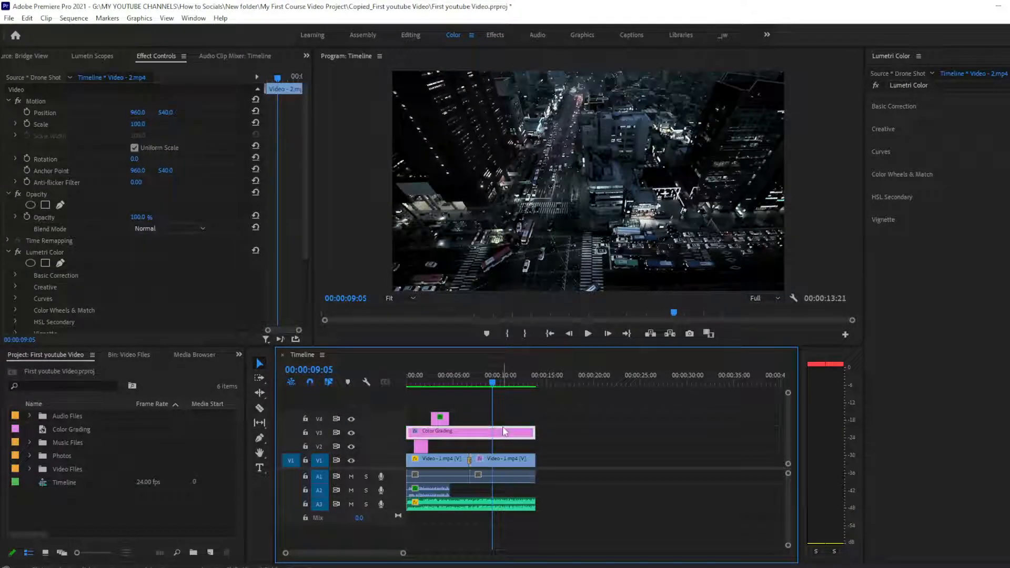
{"action": "left_click", "coordinate": [637, 430]}
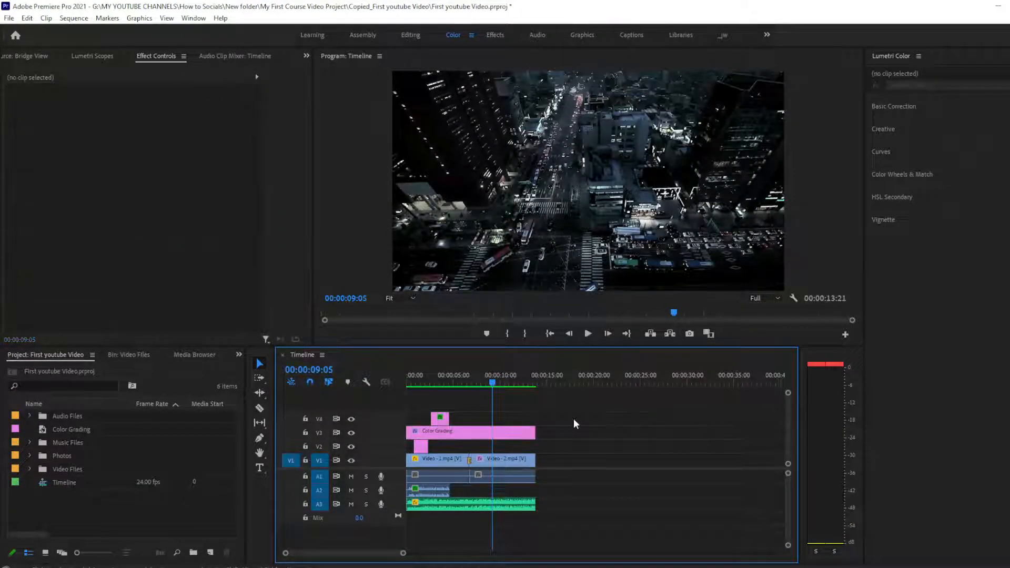
{"action": "left_click", "coordinate": [505, 430]}
{"action": "scroll", "coordinate": [132, 260], "scroll_direction": "down", "scroll_amount": 3}
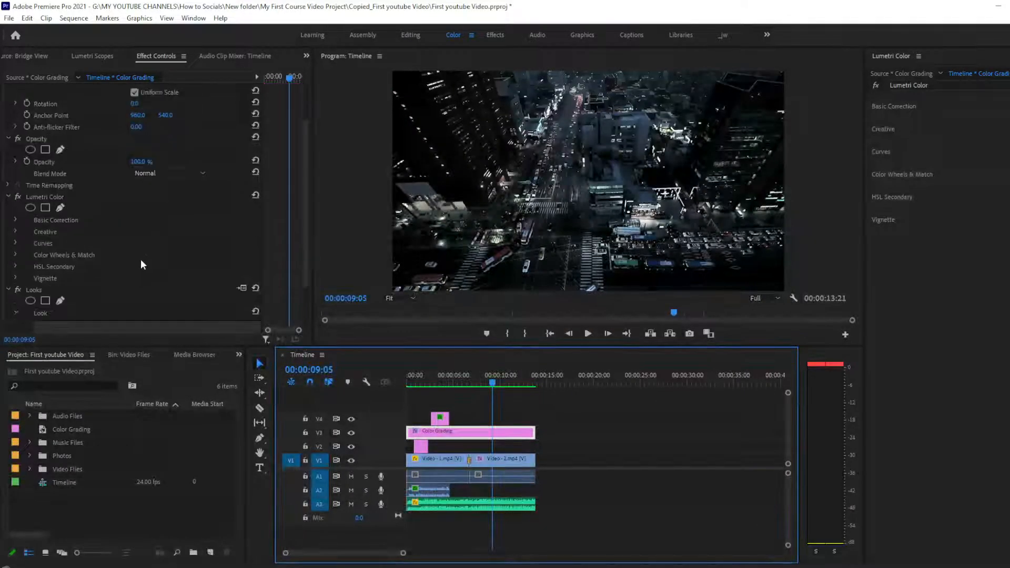
{"action": "scroll", "coordinate": [144, 260], "scroll_direction": "up", "scroll_amount": 4}
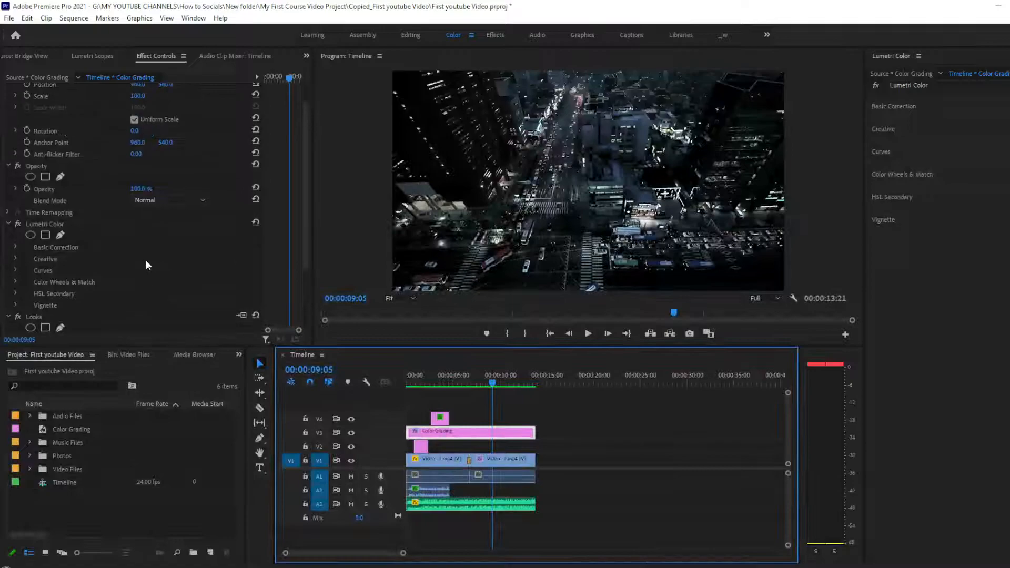
{"action": "left_click", "coordinate": [454, 386]}
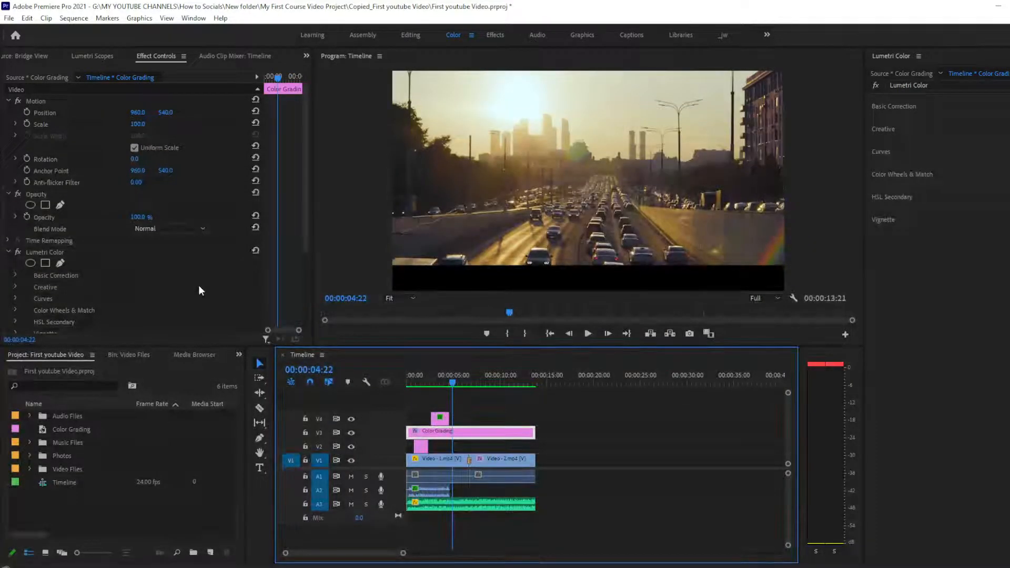
{"action": "scroll", "coordinate": [199, 291], "scroll_direction": "down", "scroll_amount": 6}
{"action": "scroll", "coordinate": [201, 295], "scroll_direction": "up", "scroll_amount": 6}
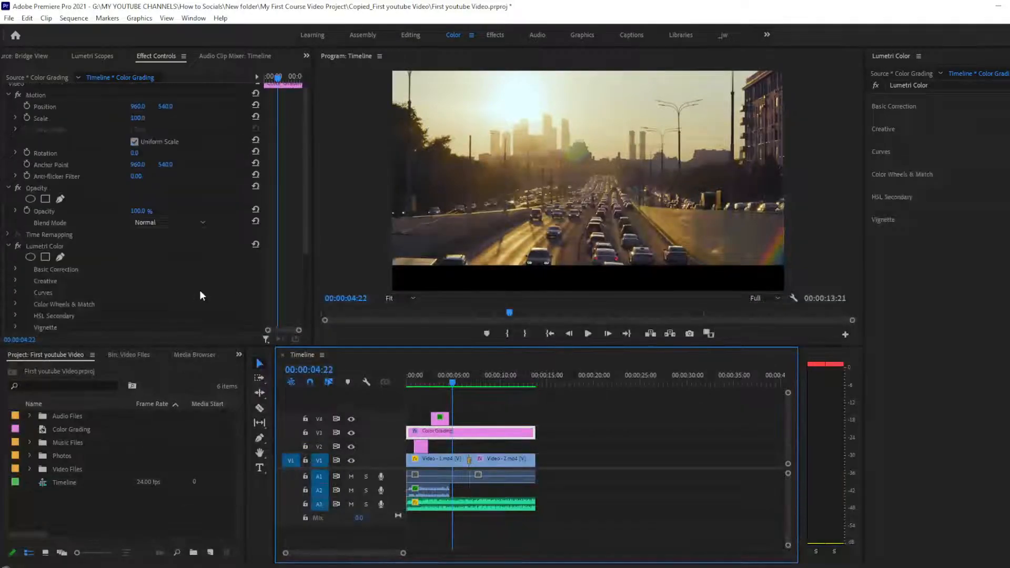
{"action": "left_click", "coordinate": [453, 463]}
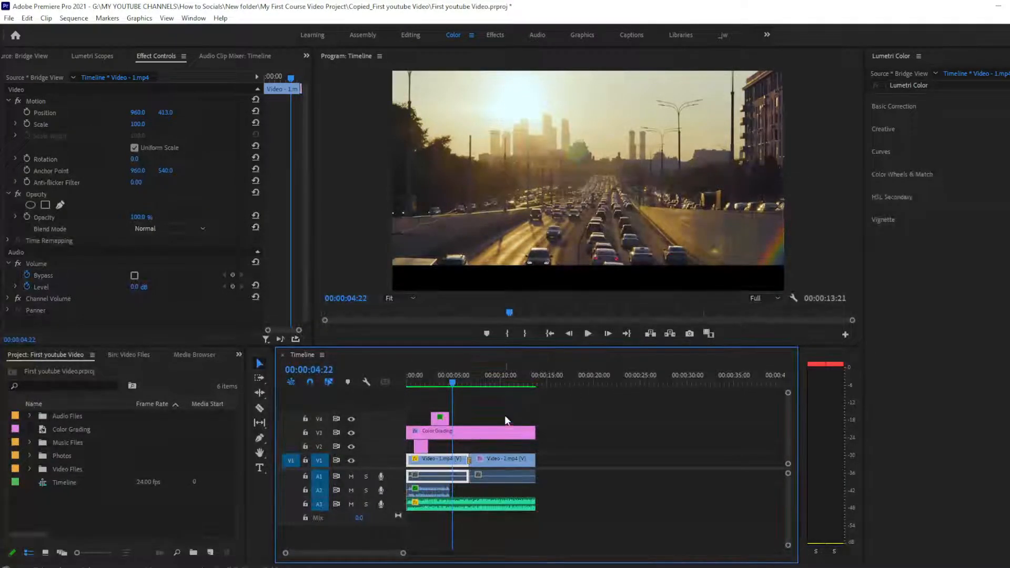
Set the program monitor's playback resolution to 1/4 and return the playhead to the start of the sequence.
{"action": "left_click", "coordinate": [498, 381]}
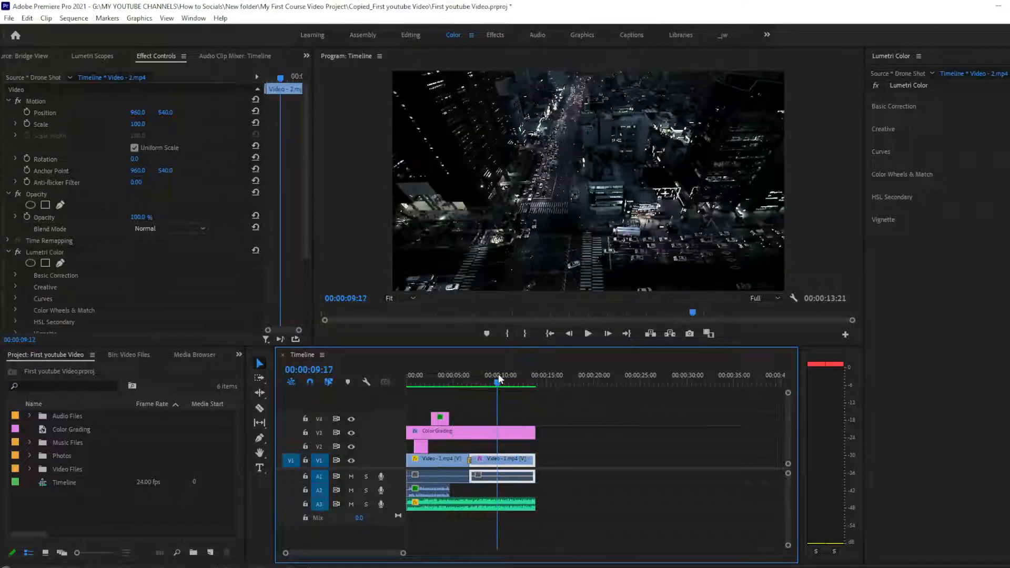
{"action": "left_click", "coordinate": [760, 303]}
{"action": "left_click", "coordinate": [761, 306]}
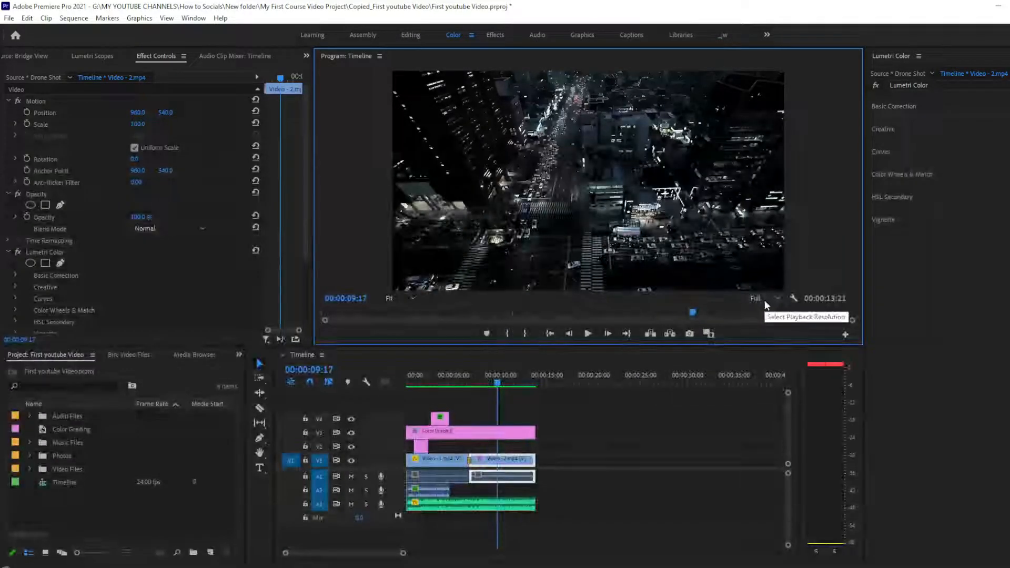
{"action": "left_click", "coordinate": [776, 305]}
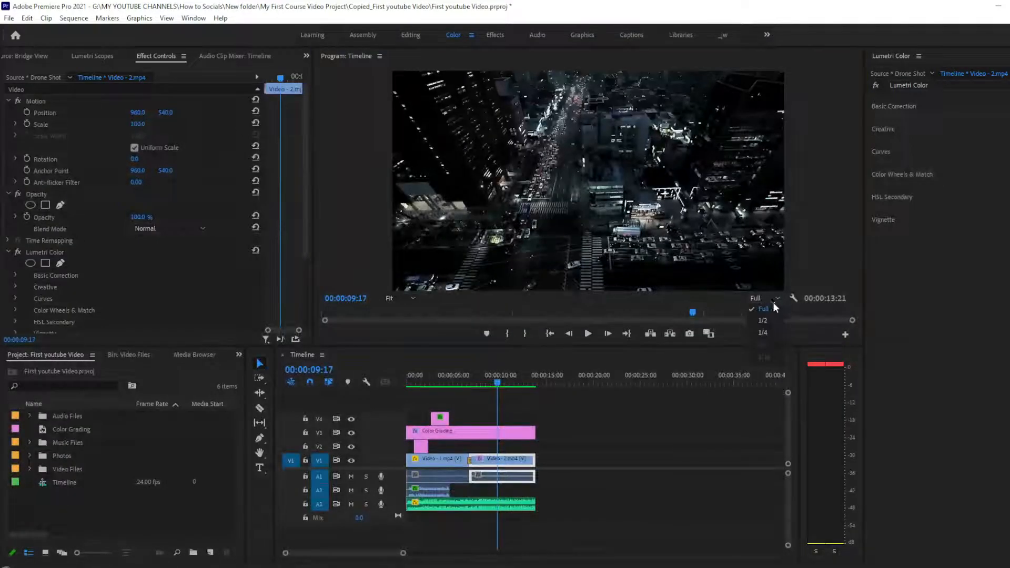
{"action": "left_click", "coordinate": [769, 340]}
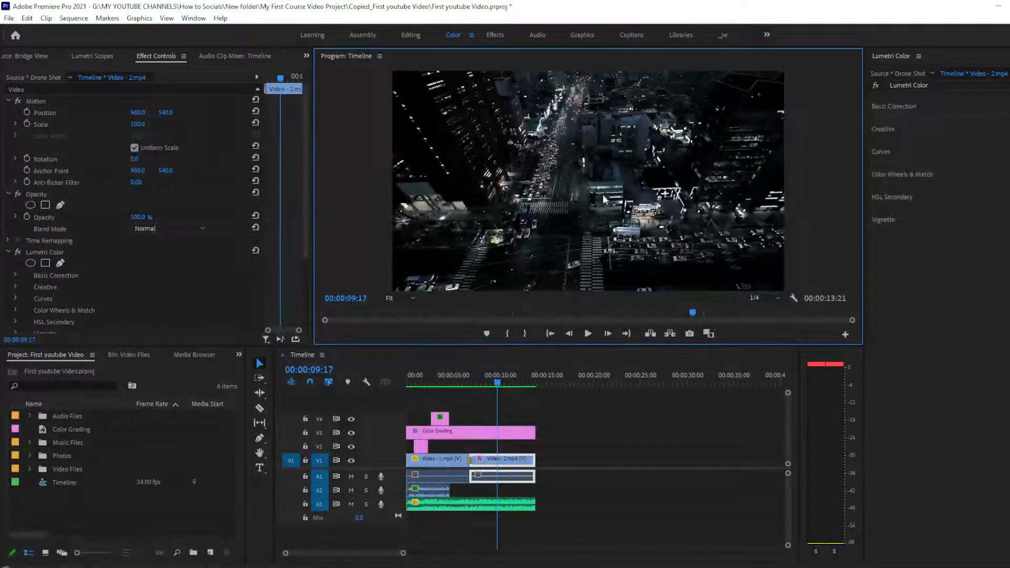
{"action": "left_click_drag", "start_coordinate": [500, 381], "coordinate": [377, 376]}
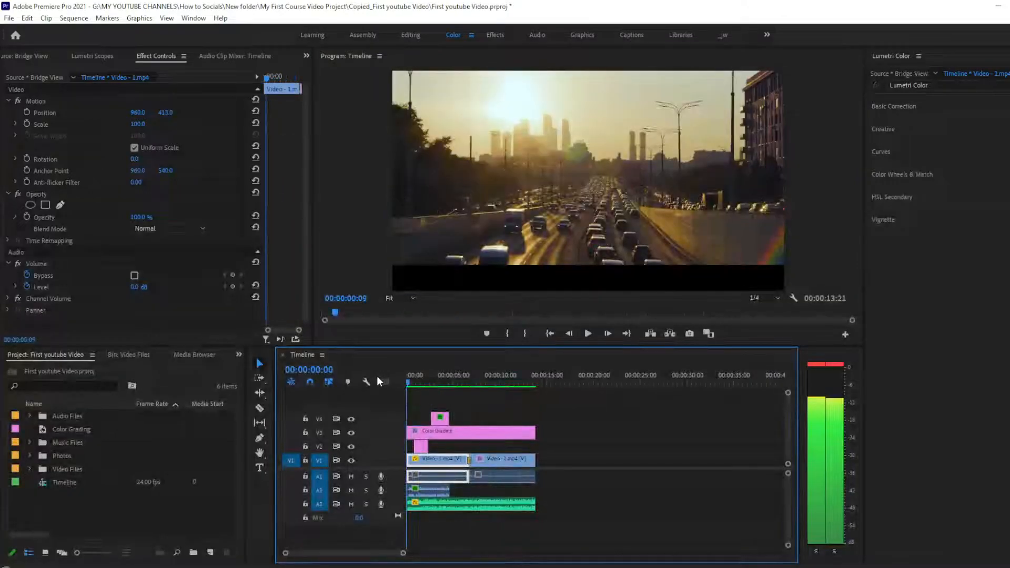
Deselect all clips and set the program monitor's playback resolution to Full.
{"action": "left_click", "coordinate": [556, 396]}
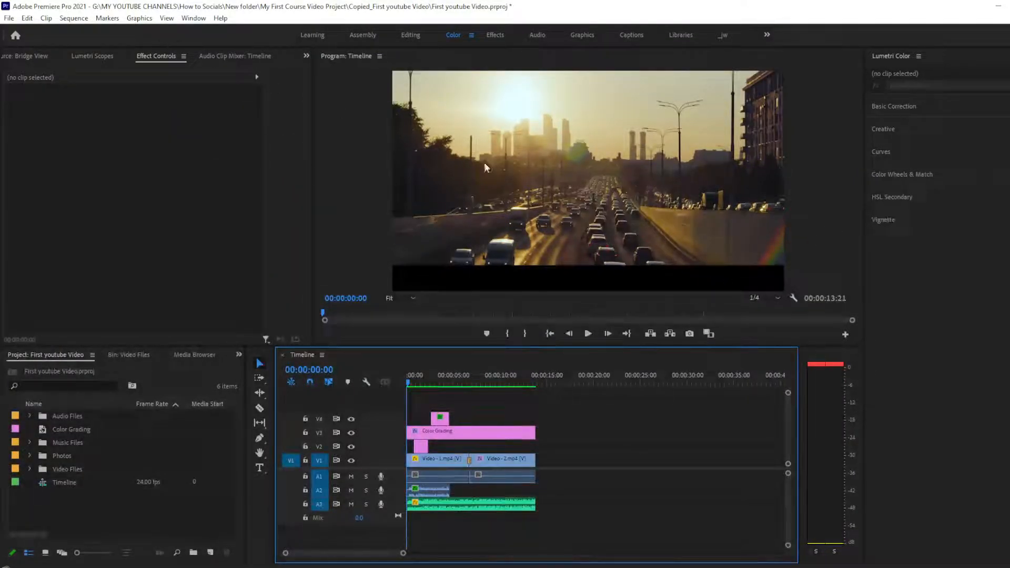
{"action": "left_click", "coordinate": [771, 297]}
{"action": "left_click", "coordinate": [763, 321]}
{"action": "left_click", "coordinate": [770, 298]}
{"action": "left_click", "coordinate": [769, 308]}
Switch to the Graphics workspace and place the playhead at the start of the sequence.
{"action": "left_click", "coordinate": [591, 36]}
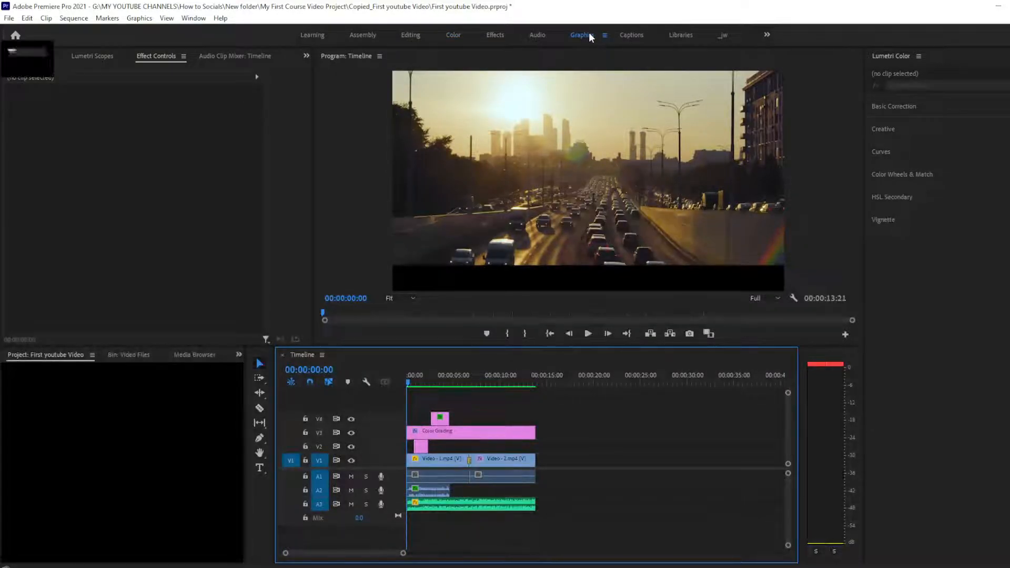
{"action": "left_click", "coordinate": [665, 480]}
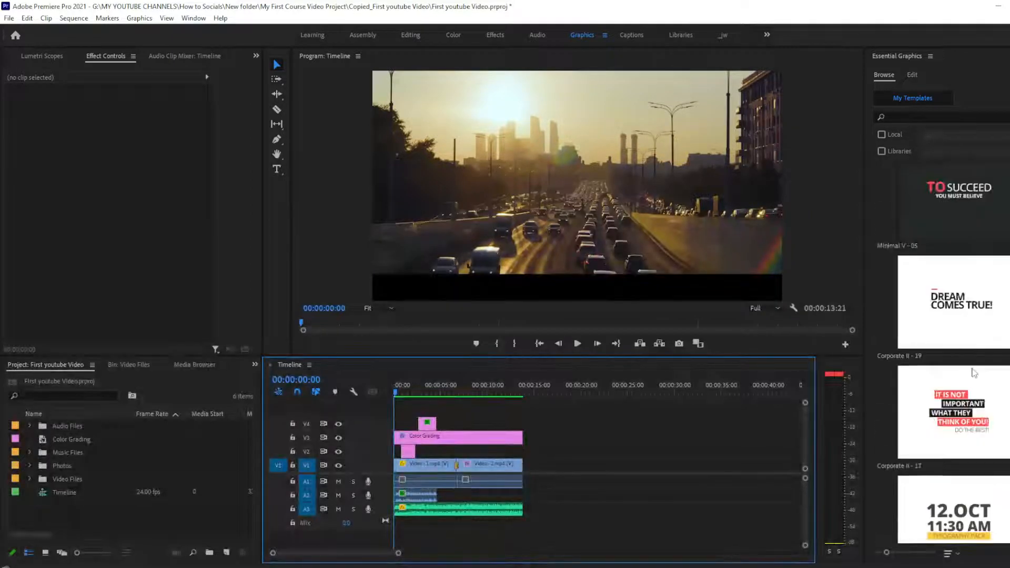
{"action": "scroll", "coordinate": [972, 369], "scroll_direction": "up", "scroll_amount": 4}
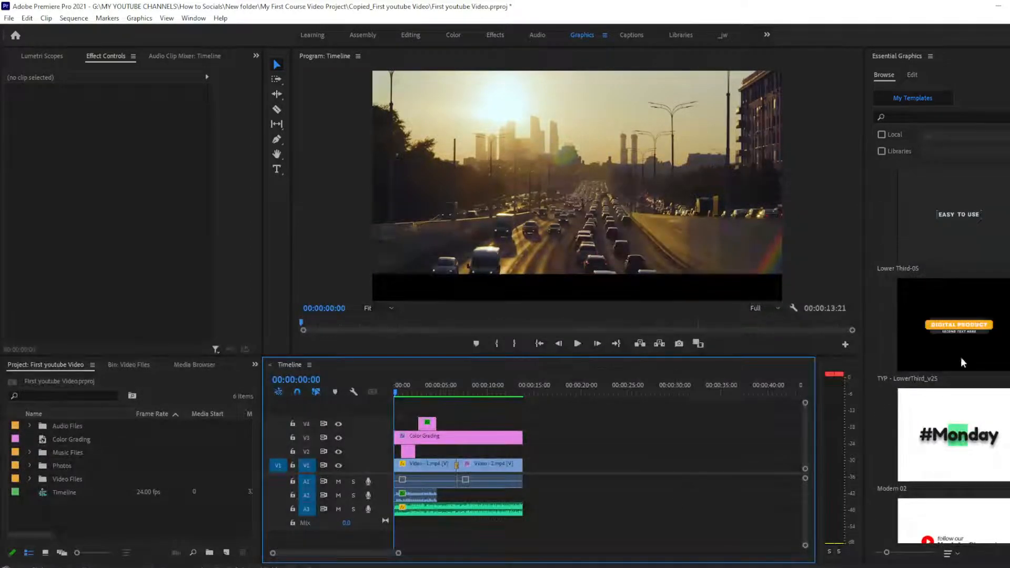
{"action": "left_click_drag", "start_coordinate": [415, 390], "coordinate": [376, 397]}
{"action": "left_click", "coordinate": [618, 485]}
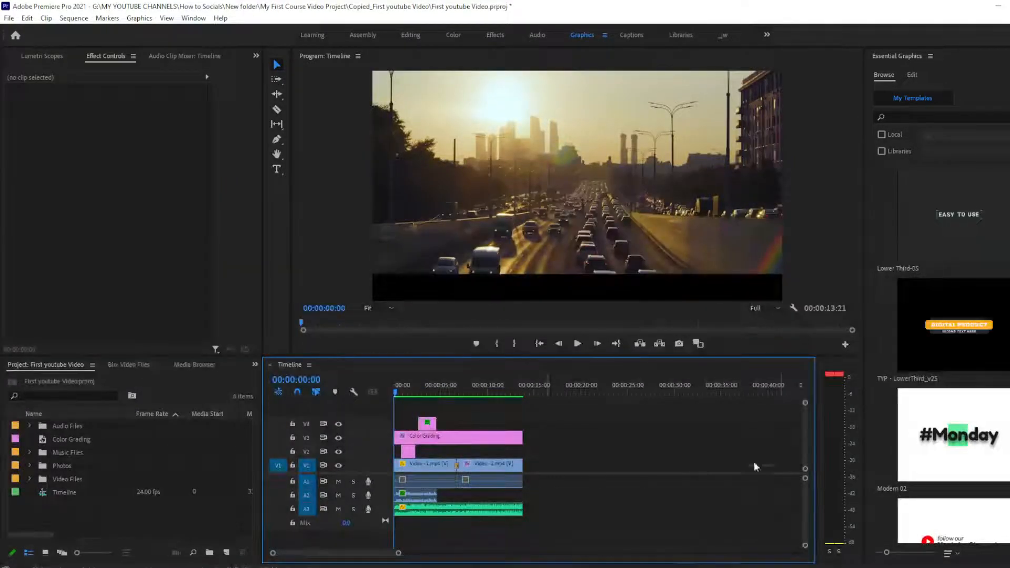
Look through the Essential Graphics templates, including the titles, lower thirds, shape transitions, sports graphics and captions.
{"action": "left_click", "coordinate": [951, 445]}
{"action": "scroll", "coordinate": [993, 446], "scroll_direction": "down", "scroll_amount": 10}
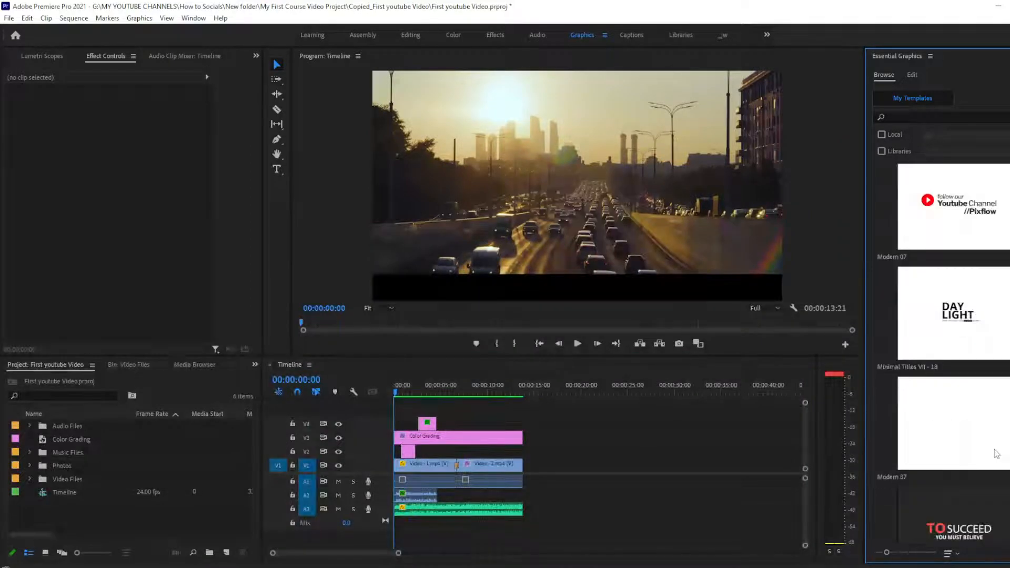
{"action": "scroll", "coordinate": [995, 457], "scroll_direction": "down", "scroll_amount": 10}
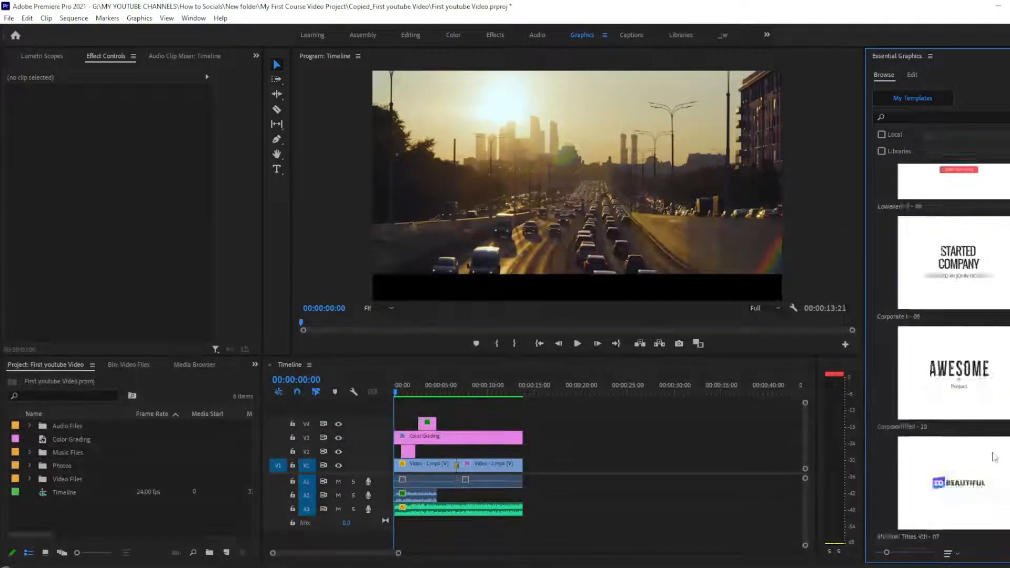
{"action": "scroll", "coordinate": [995, 457], "scroll_direction": "down", "scroll_amount": 8}
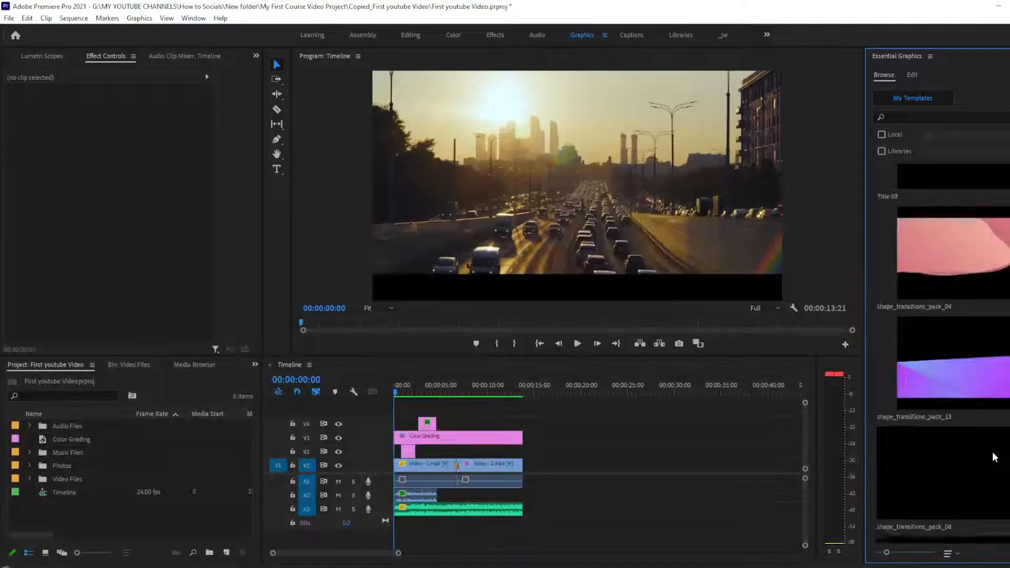
{"action": "scroll", "coordinate": [995, 455], "scroll_direction": "up", "scroll_amount": 5}
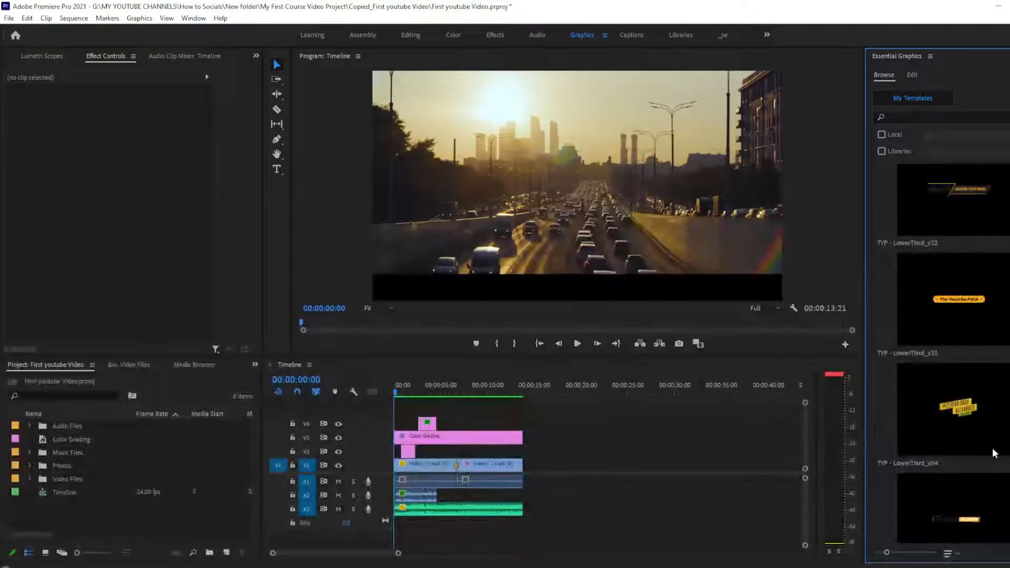
{"action": "scroll", "coordinate": [995, 452], "scroll_direction": "up", "scroll_amount": 5}
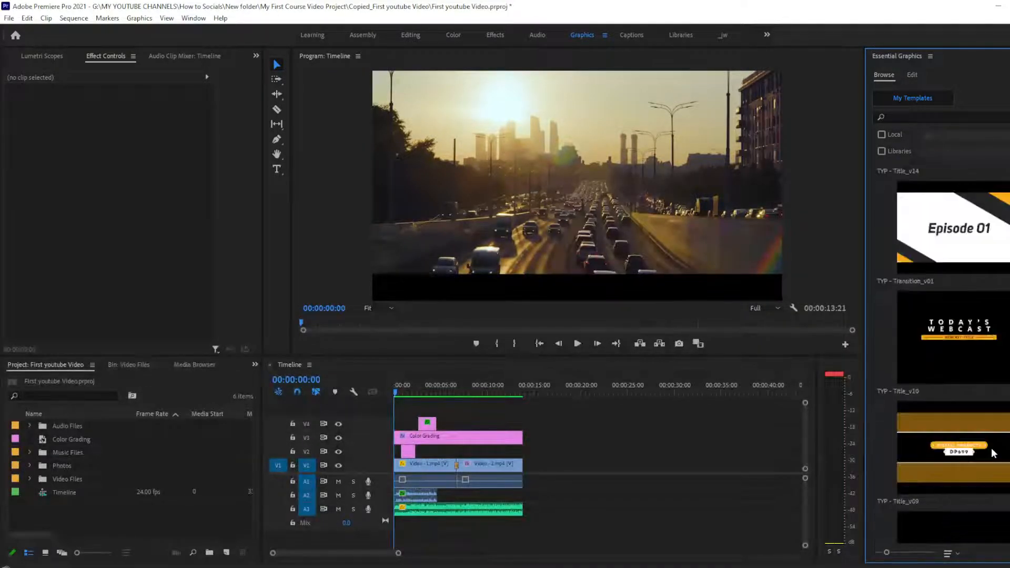
{"action": "scroll", "coordinate": [993, 454], "scroll_direction": "down", "scroll_amount": 2}
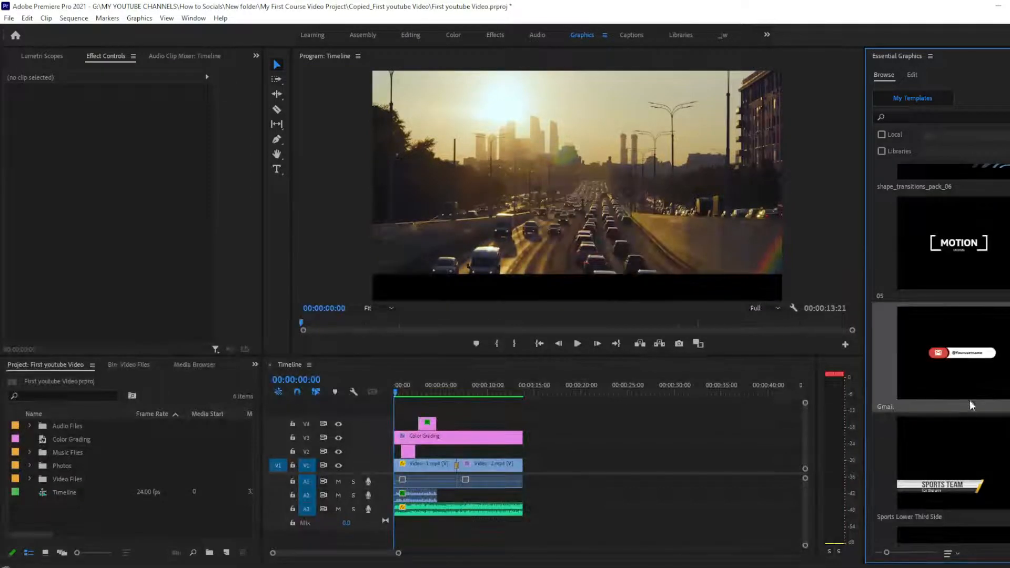
{"action": "scroll", "coordinate": [974, 378], "scroll_direction": "down", "scroll_amount": 5}
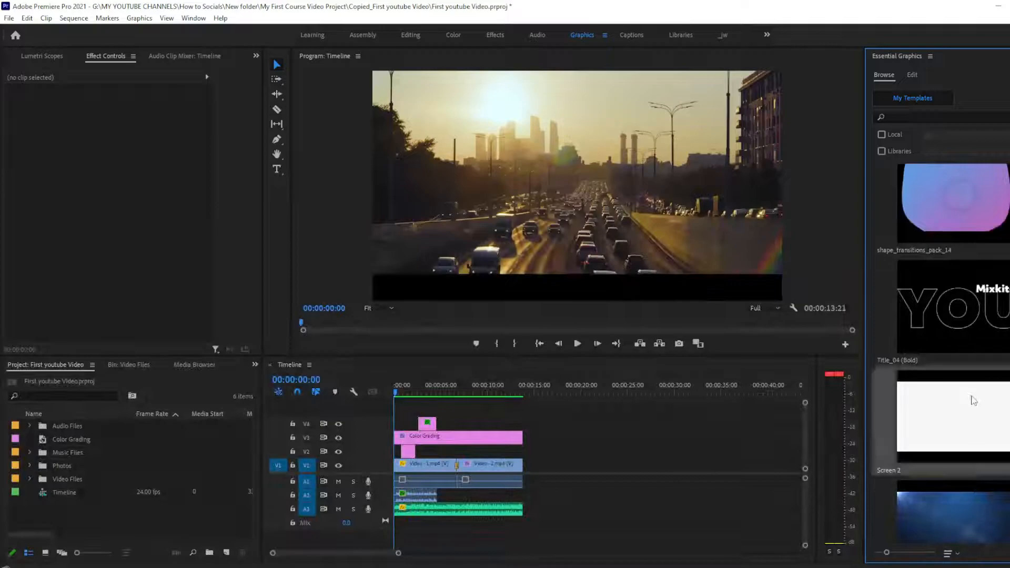
{"action": "left_click", "coordinate": [773, 445]}
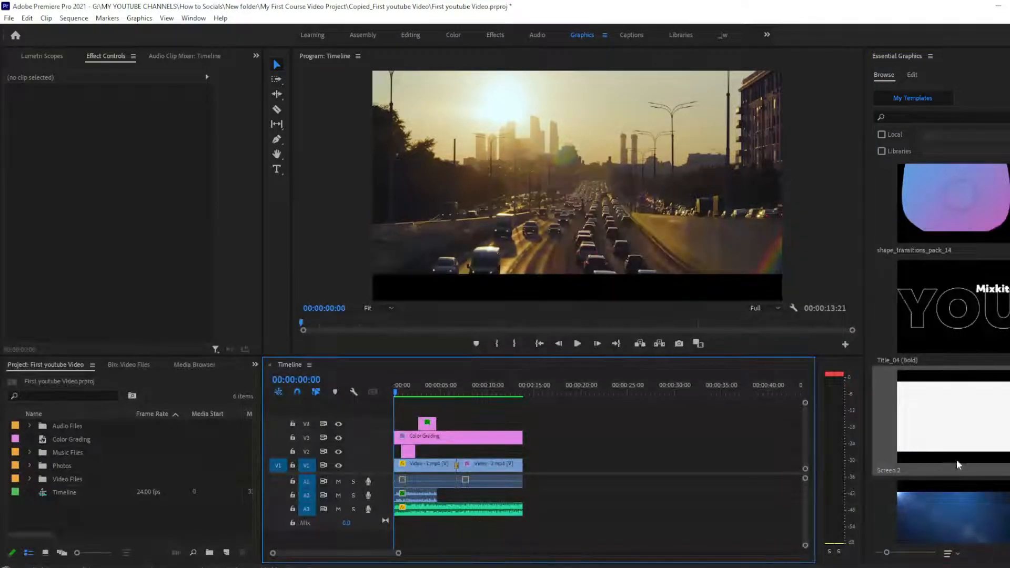
{"action": "scroll", "coordinate": [942, 453], "scroll_direction": "down", "scroll_amount": 6}
{"action": "scroll", "coordinate": [939, 363], "scroll_direction": "down", "scroll_amount": 8}
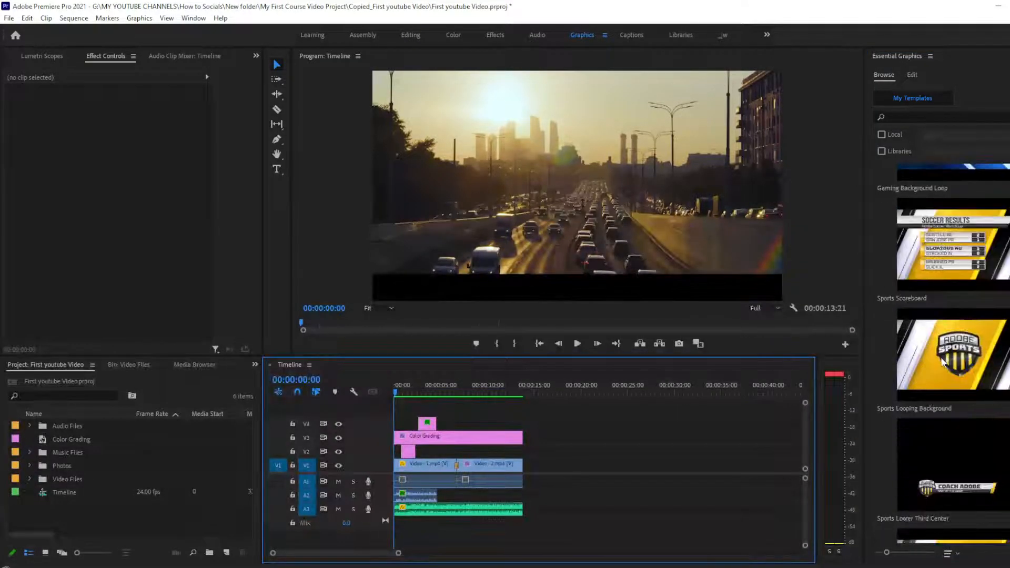
{"action": "scroll", "coordinate": [939, 359], "scroll_direction": "down", "scroll_amount": 6}
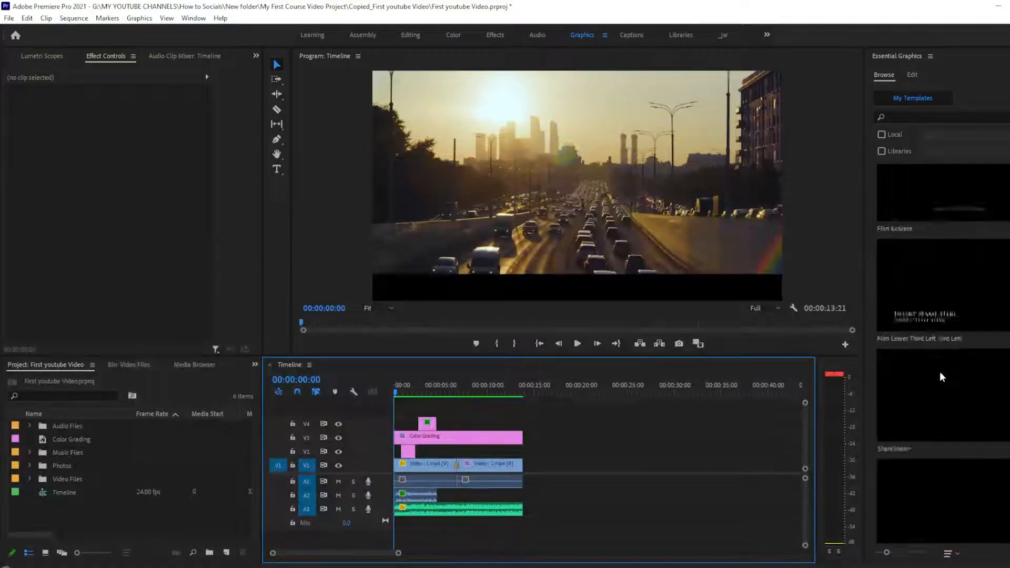
{"action": "scroll", "coordinate": [939, 433], "scroll_direction": "down", "scroll_amount": 8}
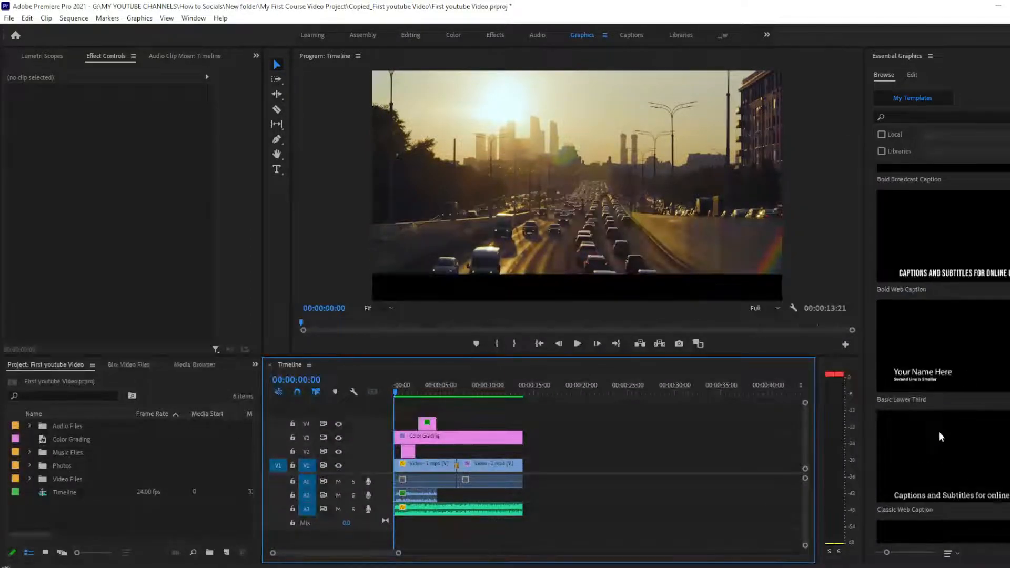
{"action": "scroll", "coordinate": [939, 432], "scroll_direction": "down", "scroll_amount": 6}
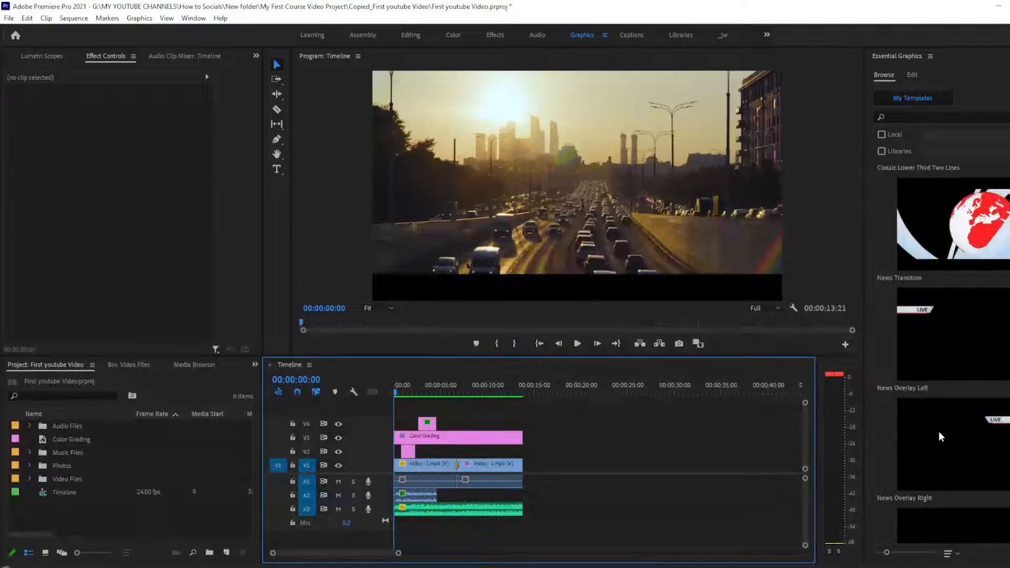
{"action": "scroll", "coordinate": [995, 456], "scroll_direction": "down", "scroll_amount": 10}
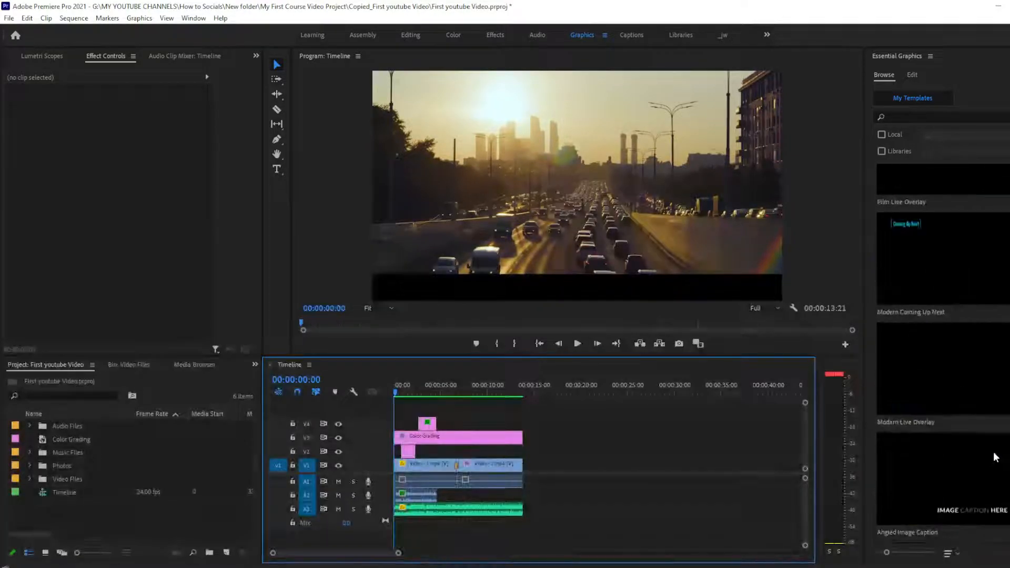
{"action": "scroll", "coordinate": [994, 457], "scroll_direction": "down", "scroll_amount": 10}
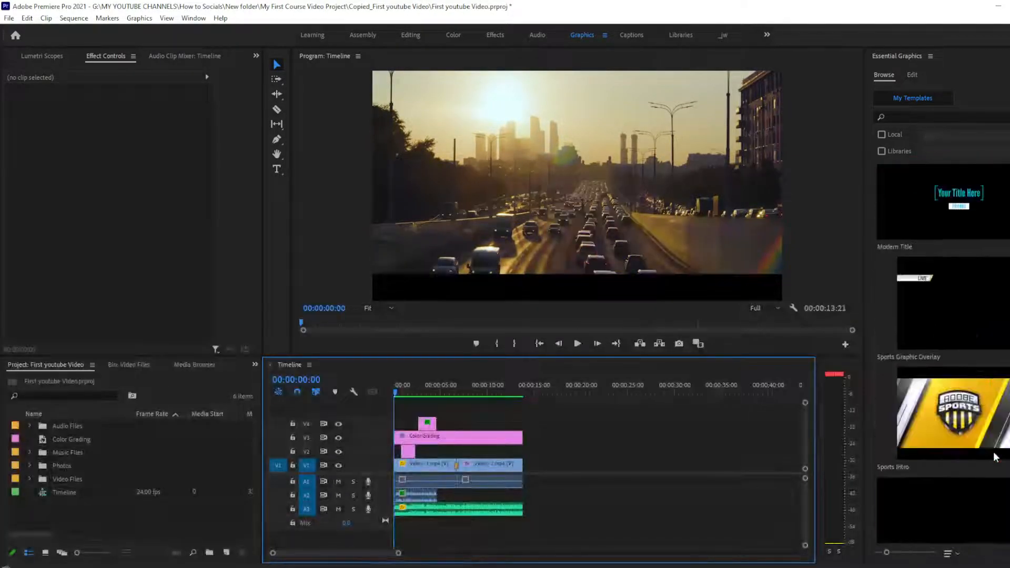
{"action": "scroll", "coordinate": [994, 457], "scroll_direction": "down", "scroll_amount": 10}
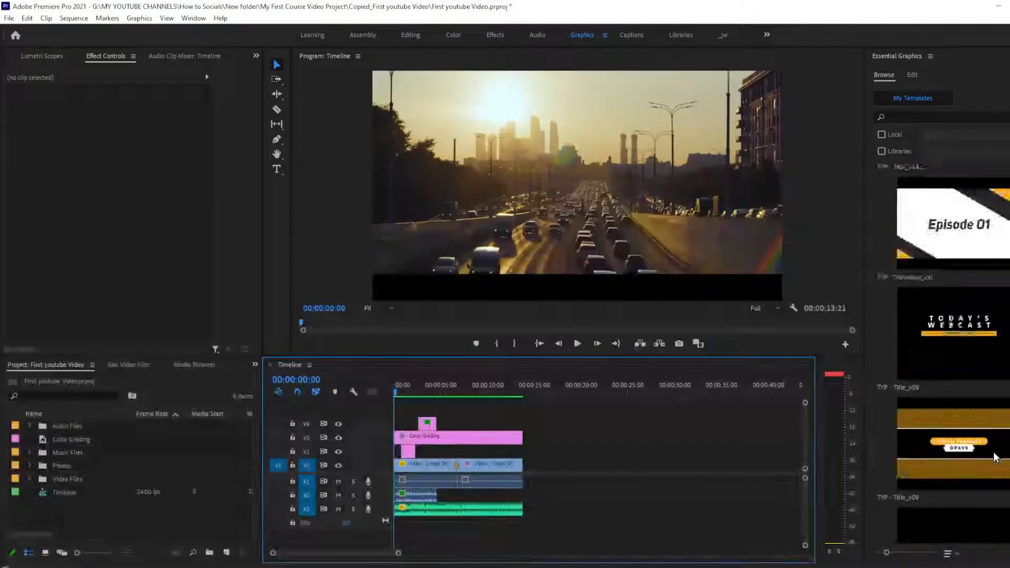
Try to place the TYP - LowerThird_v25 template on track V2 at about 4.5 seconds, and cancel its loading.
{"action": "scroll", "coordinate": [995, 457], "scroll_direction": "down", "scroll_amount": 8}
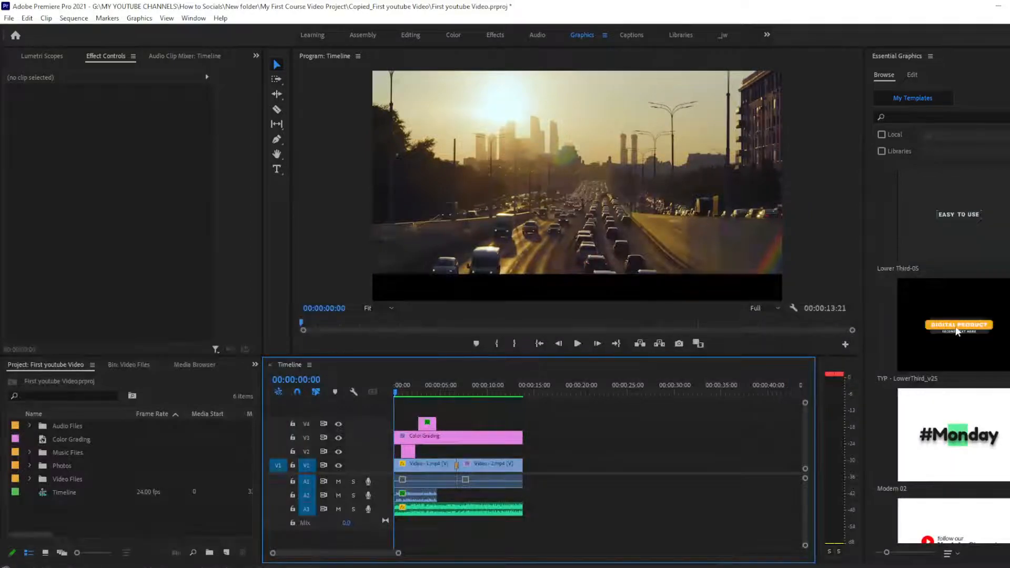
{"action": "left_click_drag", "start_coordinate": [955, 331], "coordinate": [433, 455]}
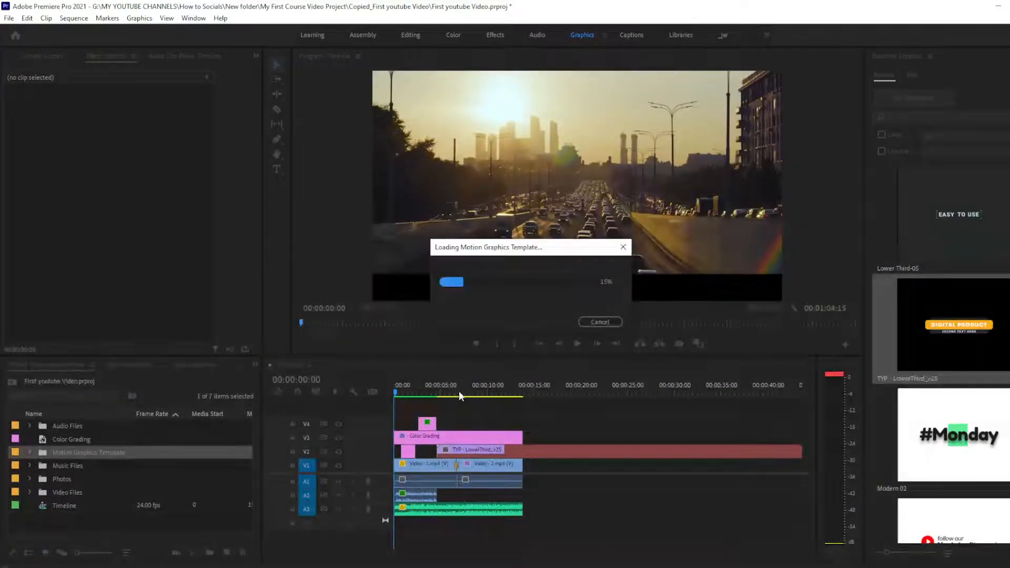
{"action": "left_click", "coordinate": [600, 320]}
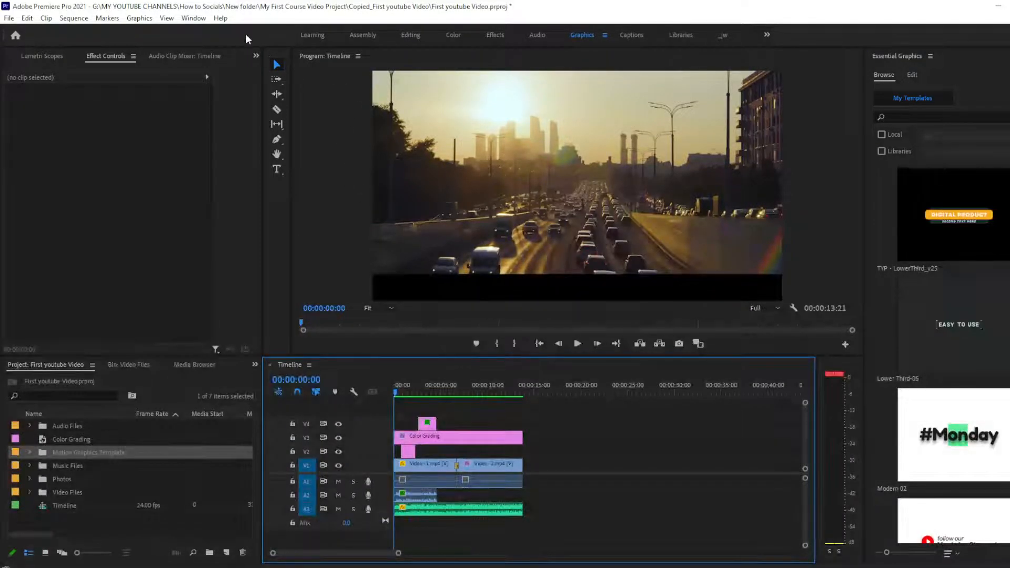
Open the Project Manager for the Timeline sequence.
{"action": "left_click", "coordinate": [10, 19]}
{"action": "mouse_move", "coordinate": [28, 19]}
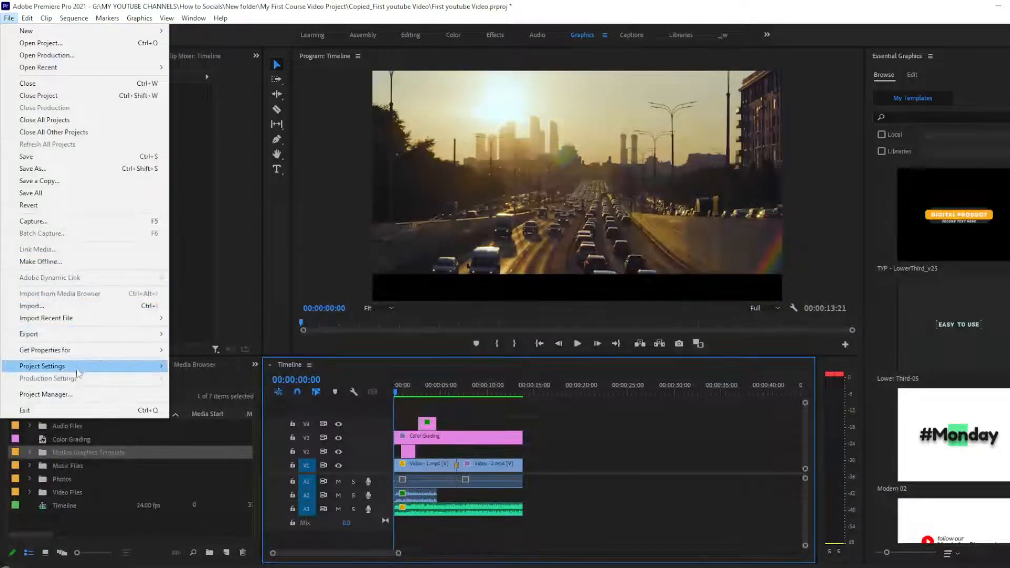
{"action": "left_click", "coordinate": [95, 395]}
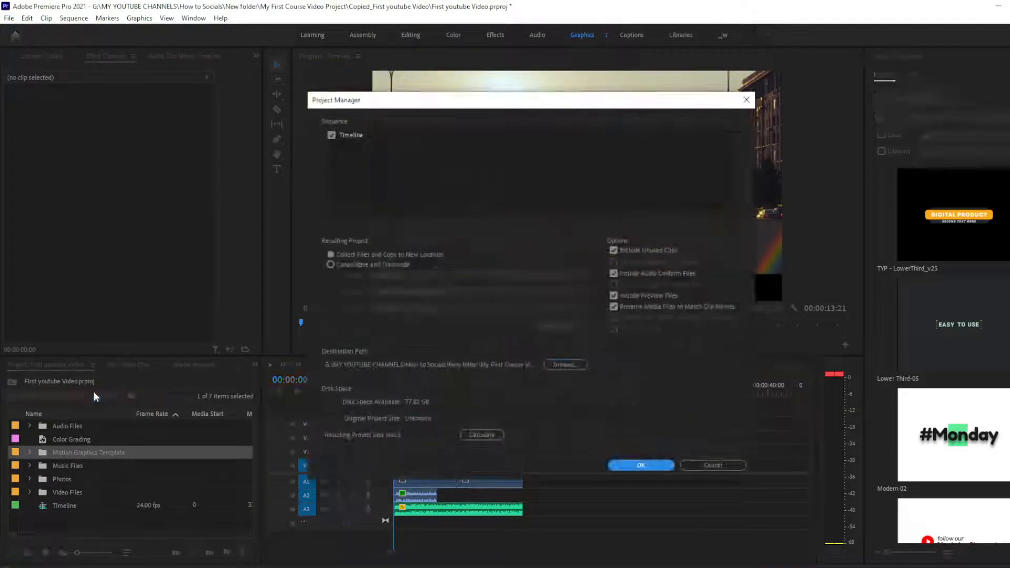
{"action": "left_click", "coordinate": [560, 365]}
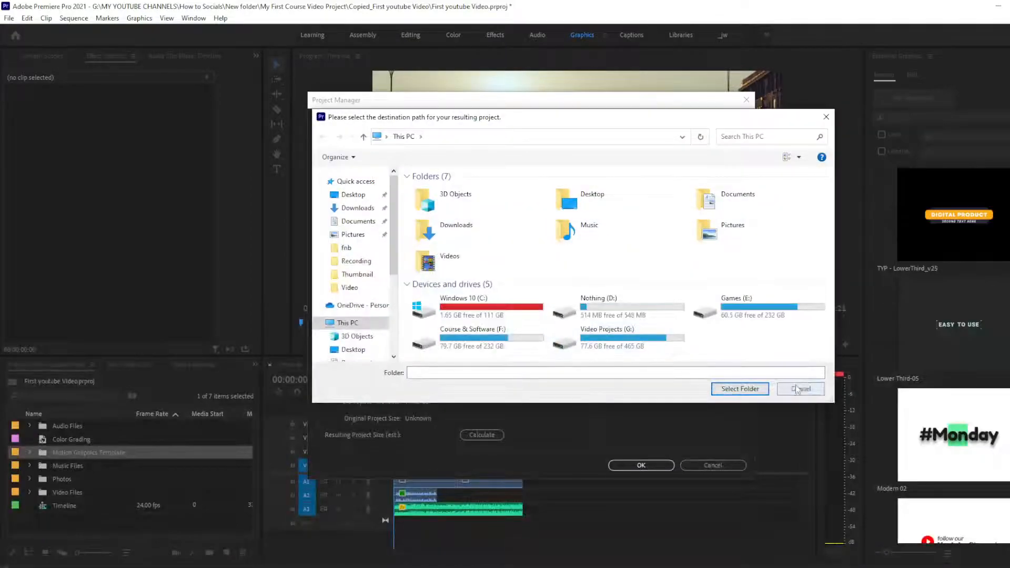
{"action": "left_click", "coordinate": [798, 389]}
{"action": "left_click", "coordinate": [566, 367]}
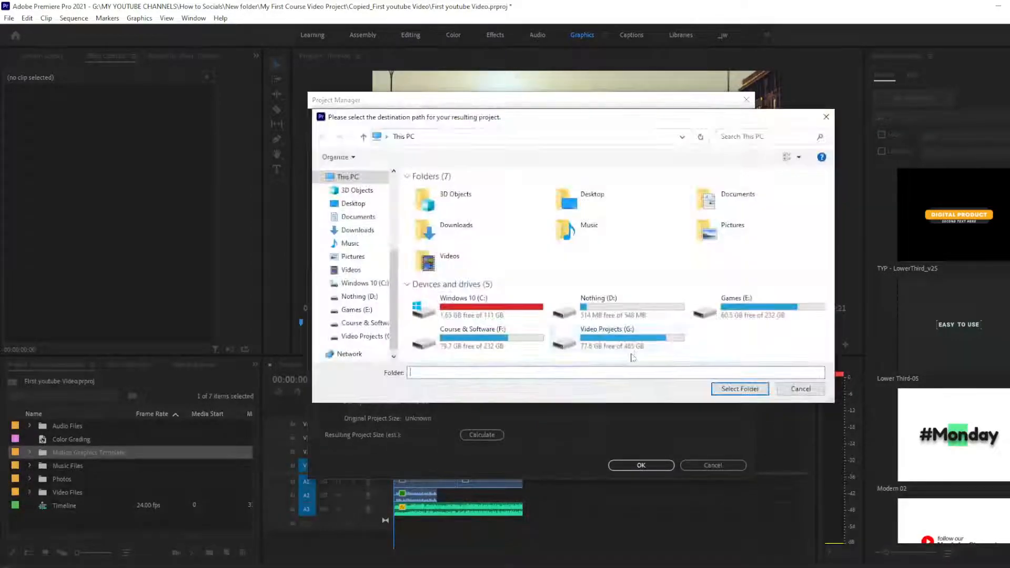
{"action": "left_click", "coordinate": [801, 389]}
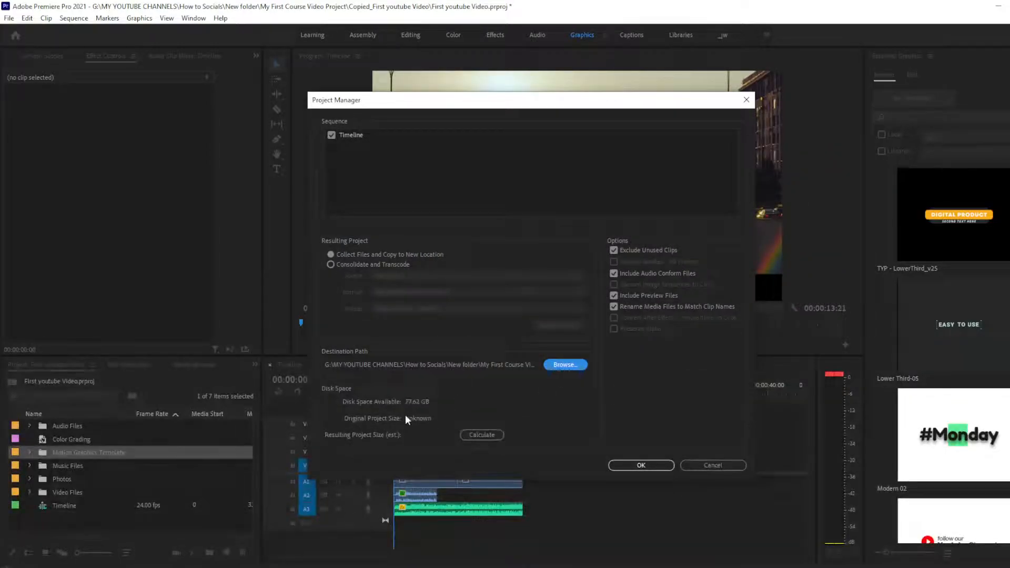
Calculate the resulting project size, and collect the Timeline sequence's files into the preset destination, saving the project as required.
{"action": "left_click", "coordinate": [494, 437]}
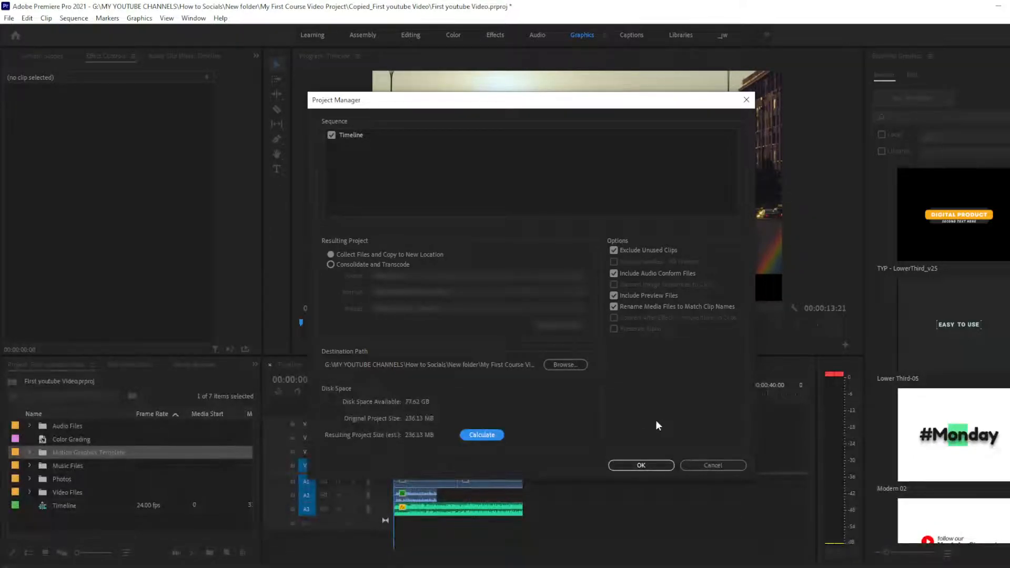
{"action": "left_click", "coordinate": [640, 465]}
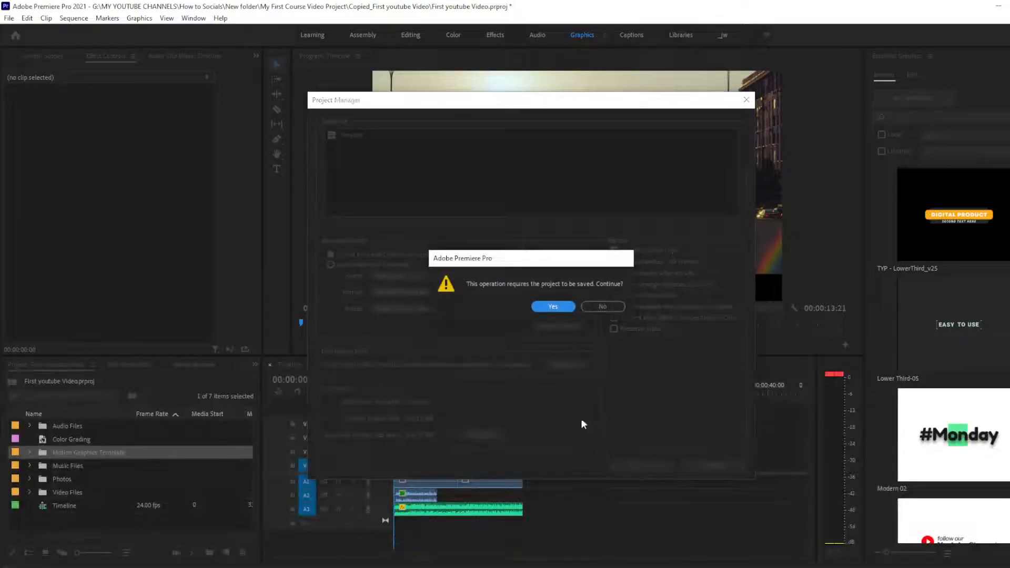
{"action": "left_click", "coordinate": [559, 306]}
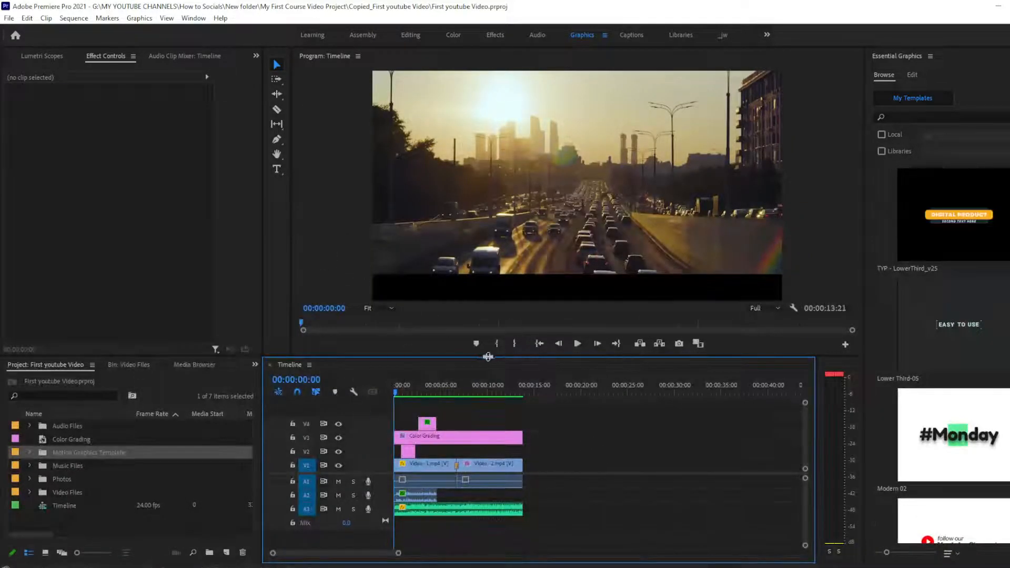
Open the media export settings for the Timeline sequence and scrub through its output preview.
{"action": "left_click", "coordinate": [402, 392]}
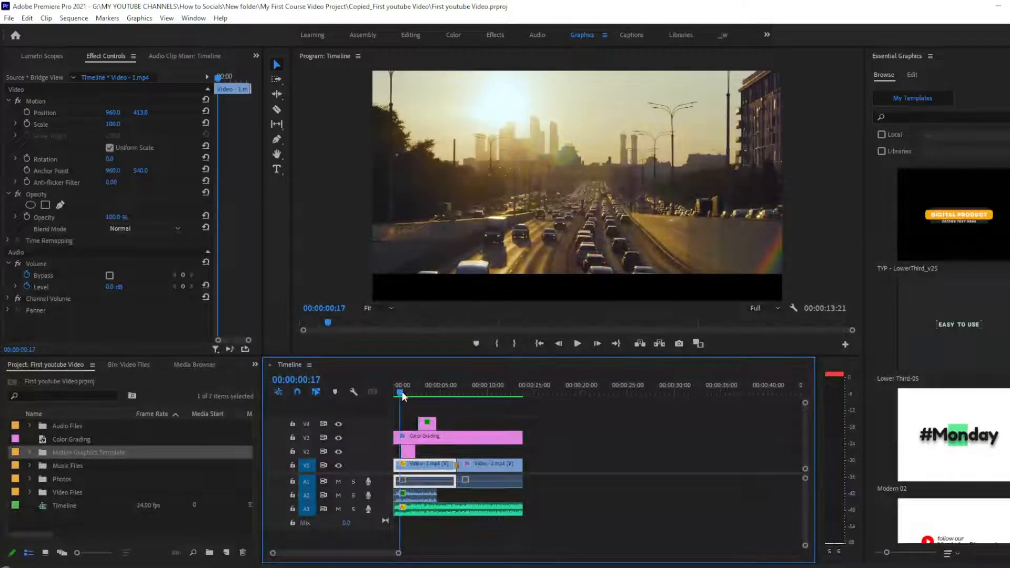
{"action": "left_click", "coordinate": [585, 443]}
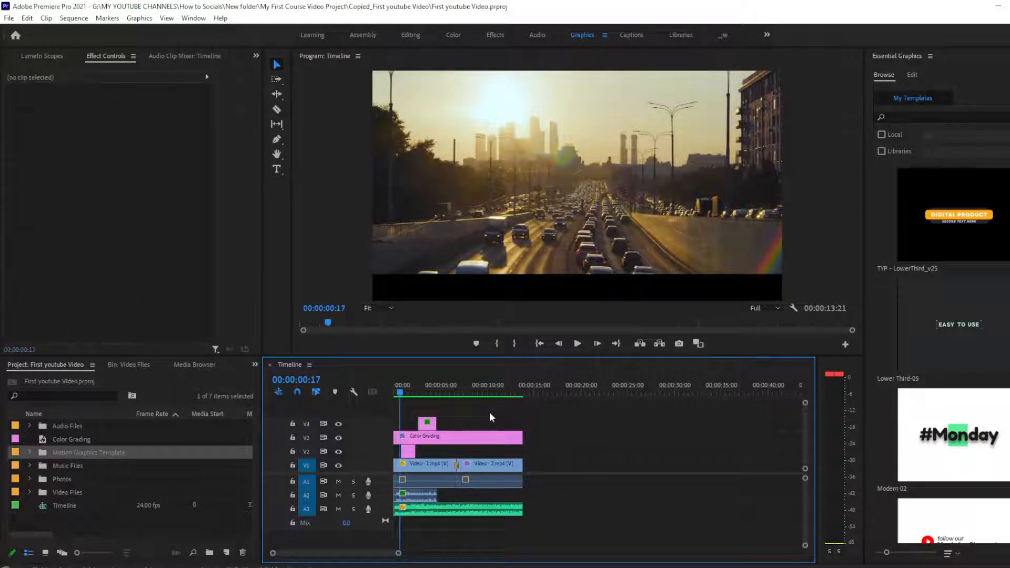
{"action": "left_click", "coordinate": [9, 18]}
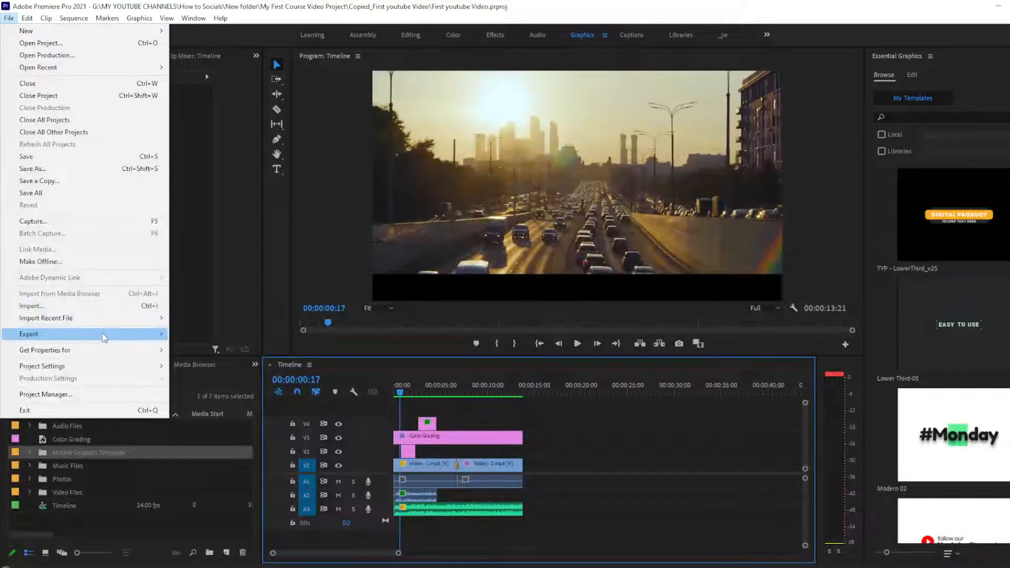
{"action": "mouse_move", "coordinate": [98, 339]}
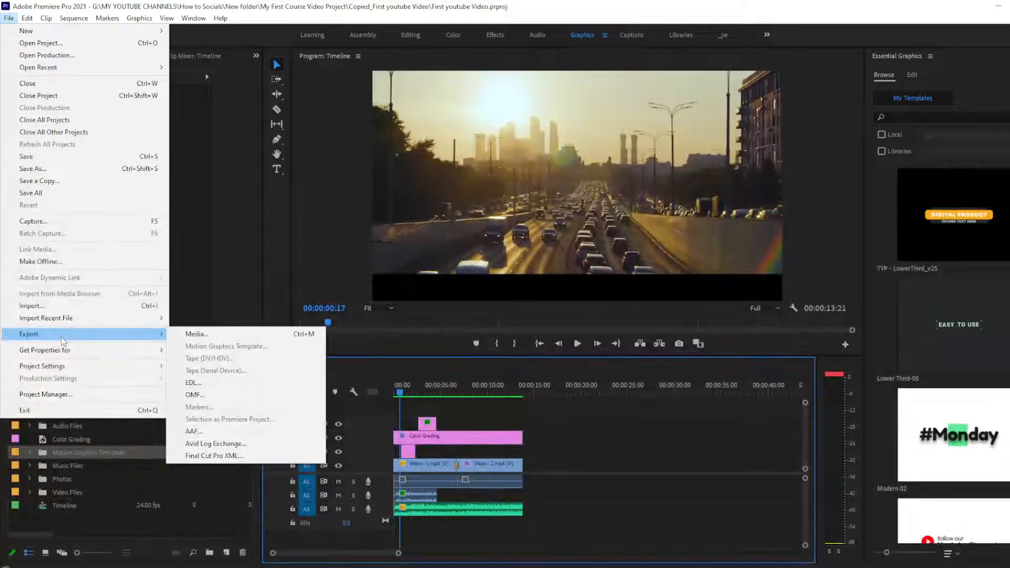
{"action": "left_click", "coordinate": [208, 337]}
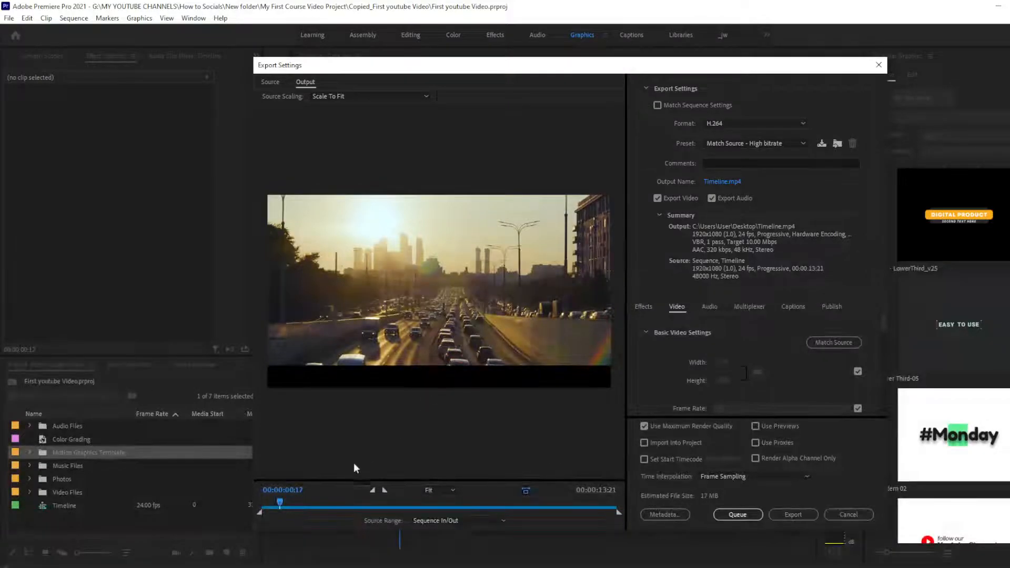
{"action": "left_click_drag", "start_coordinate": [358, 508], "coordinate": [403, 506]}
{"action": "left_click_drag", "start_coordinate": [367, 477], "coordinate": [276, 483]}
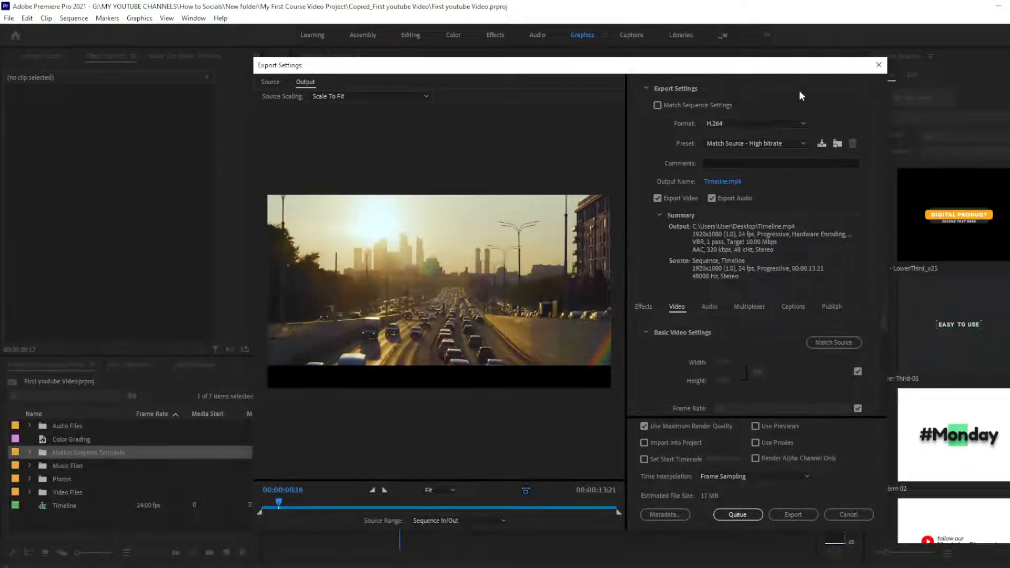
Set the export format to QuickTime with the GoPro CineForm RGB 12-bit with alpha at Maximum Bit Depth preset.
{"action": "left_click", "coordinate": [726, 126]}
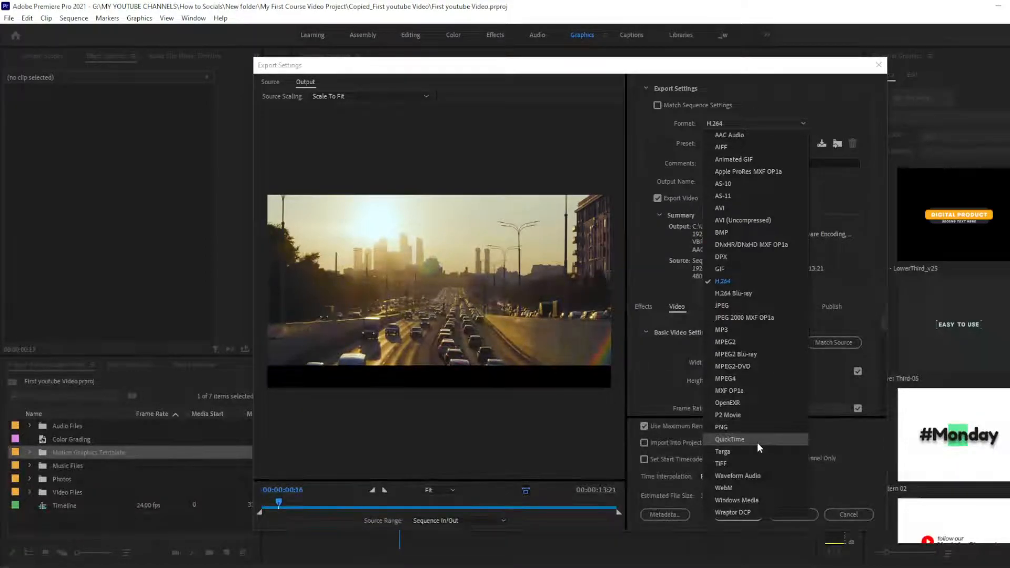
{"action": "left_click", "coordinate": [733, 441]}
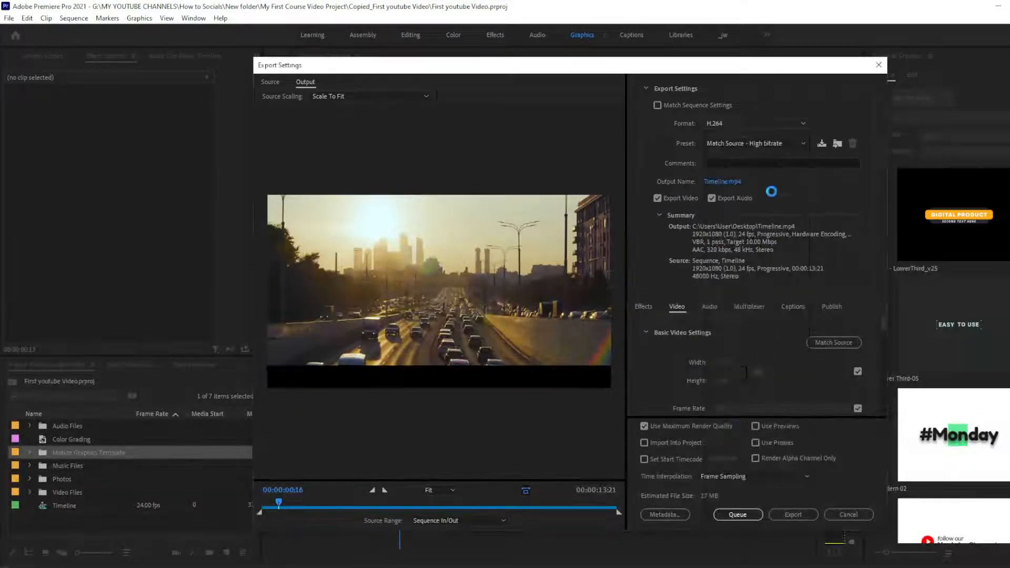
{"action": "left_click", "coordinate": [764, 143]}
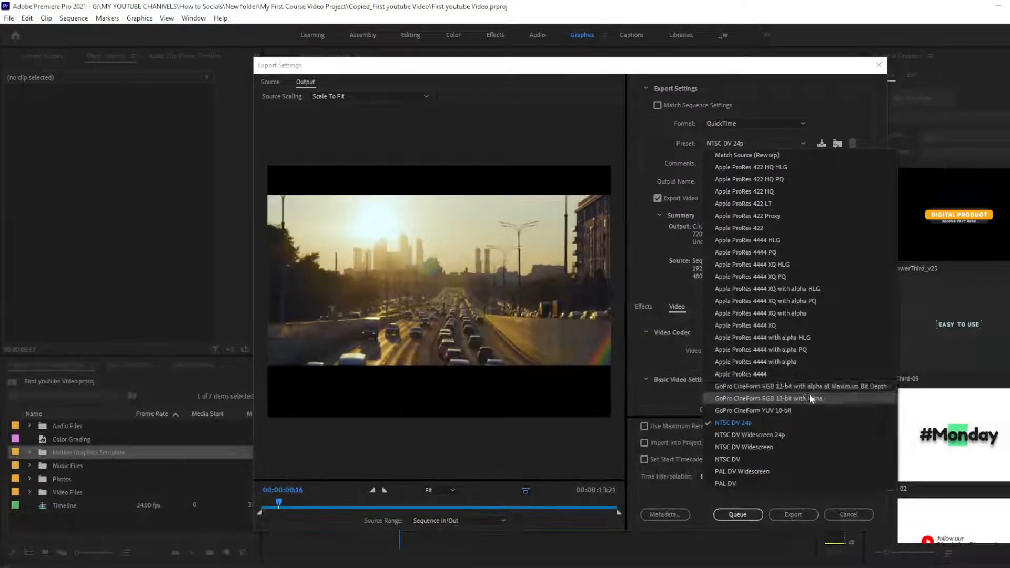
{"action": "left_click", "coordinate": [826, 386]}
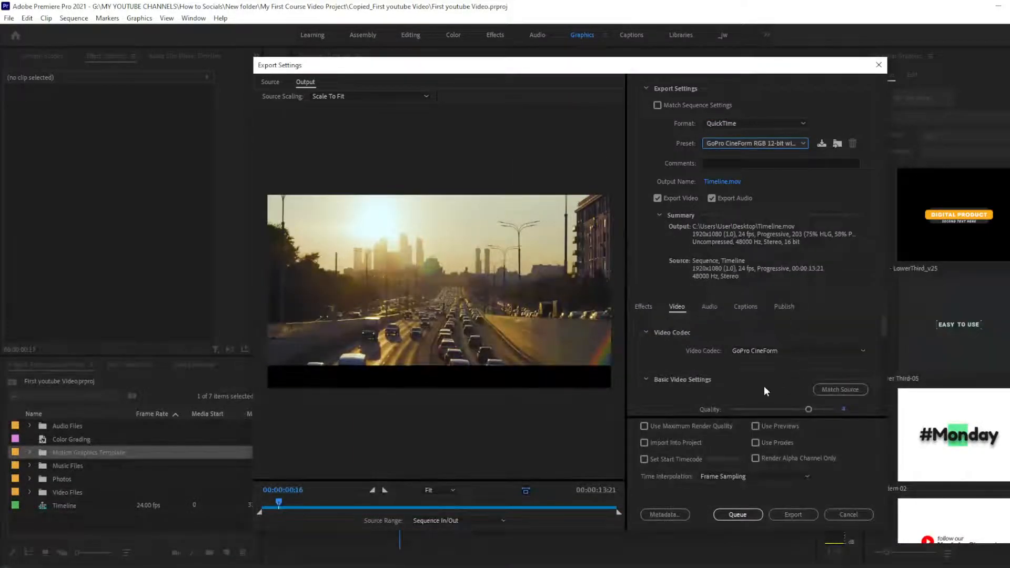
Set the export format to H.264 with the Match Source - High bitrate preset.
{"action": "left_click", "coordinate": [737, 123]}
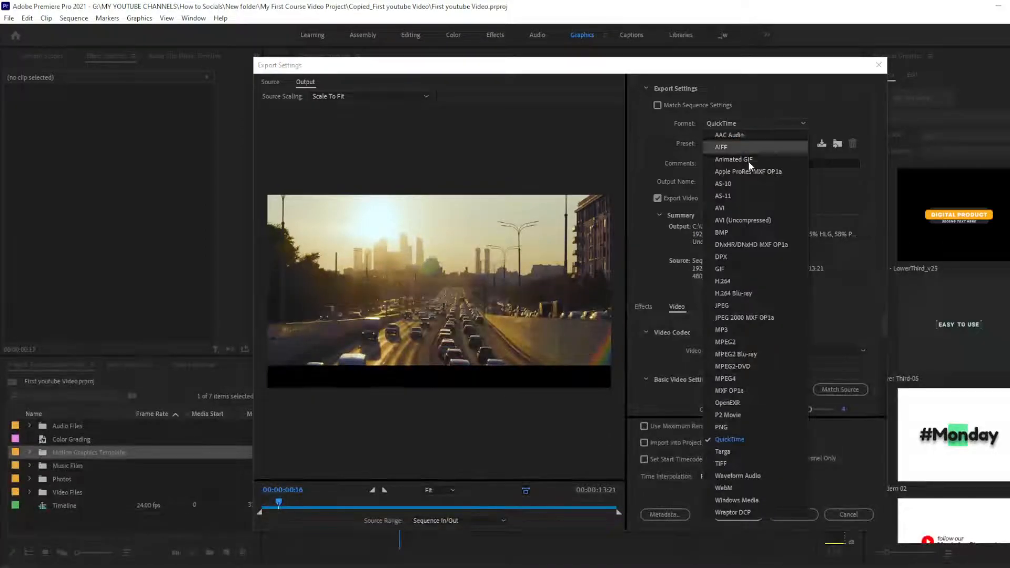
{"action": "left_click", "coordinate": [755, 282]}
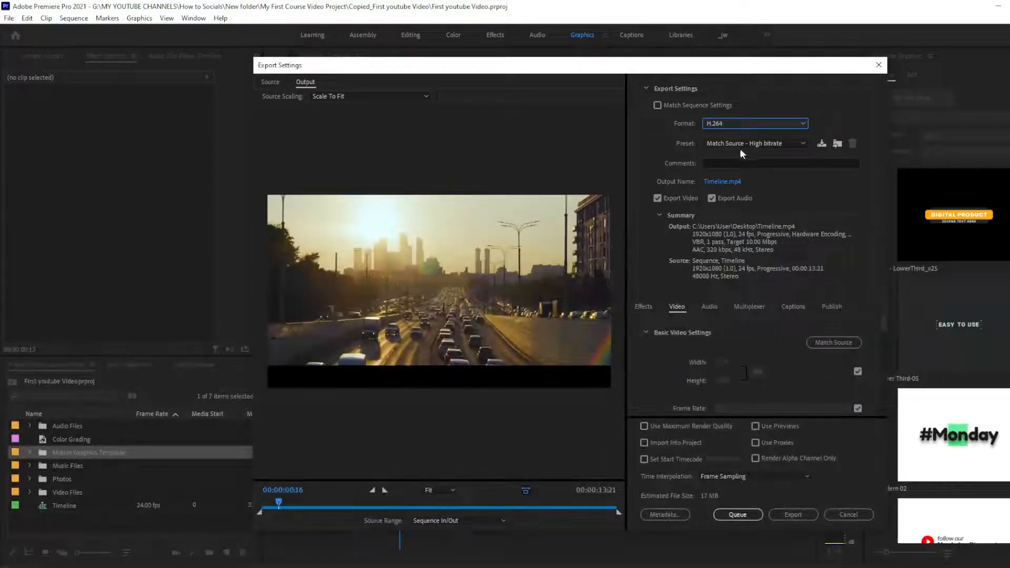
{"action": "left_click", "coordinate": [731, 128]}
{"action": "left_click", "coordinate": [726, 126]}
{"action": "left_click", "coordinate": [749, 143]}
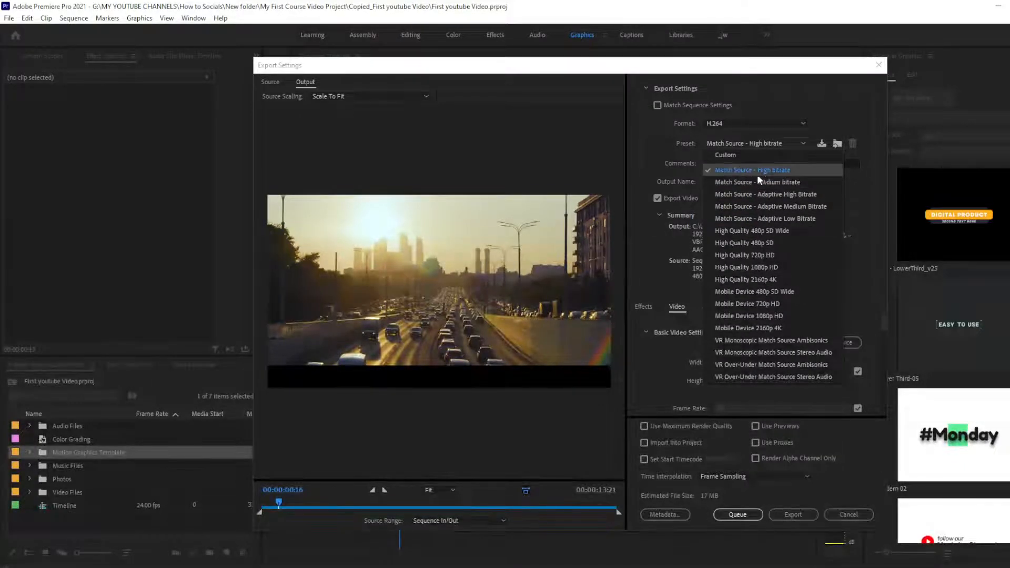
{"action": "left_click", "coordinate": [800, 170]}
{"action": "left_click", "coordinate": [760, 144]}
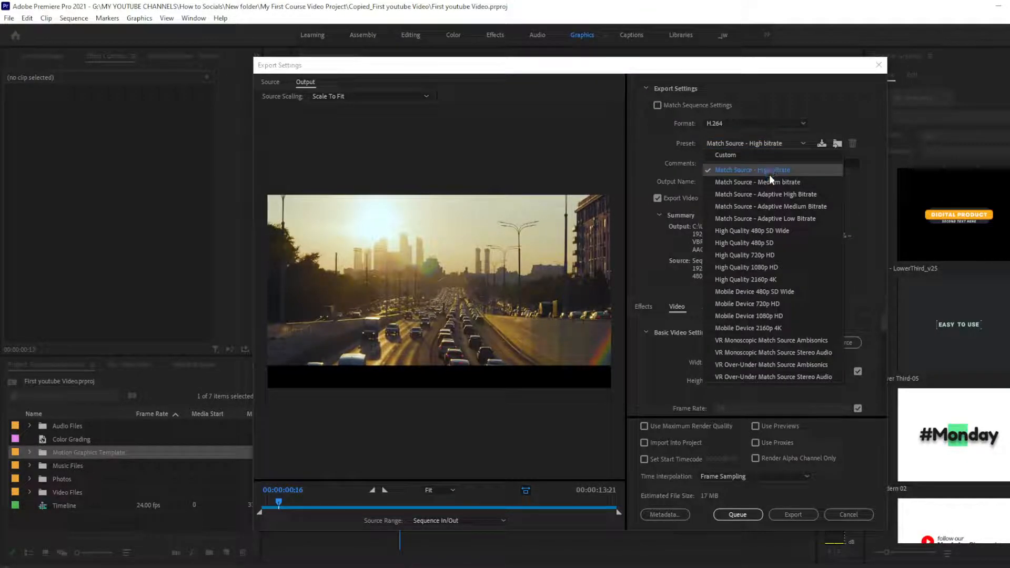
{"action": "left_click", "coordinate": [742, 155]}
{"action": "left_click", "coordinate": [740, 143]}
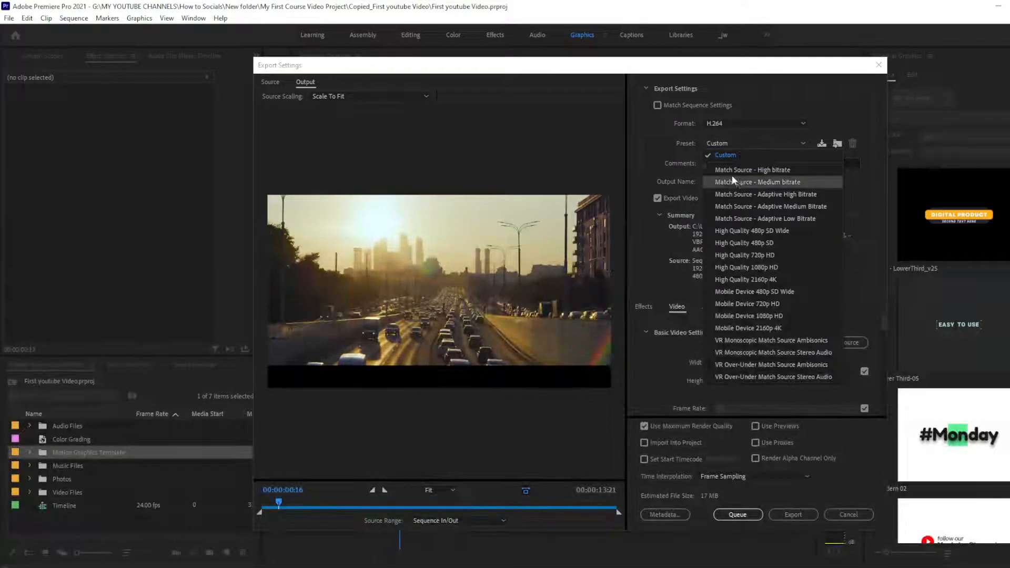
{"action": "left_click", "coordinate": [784, 173]}
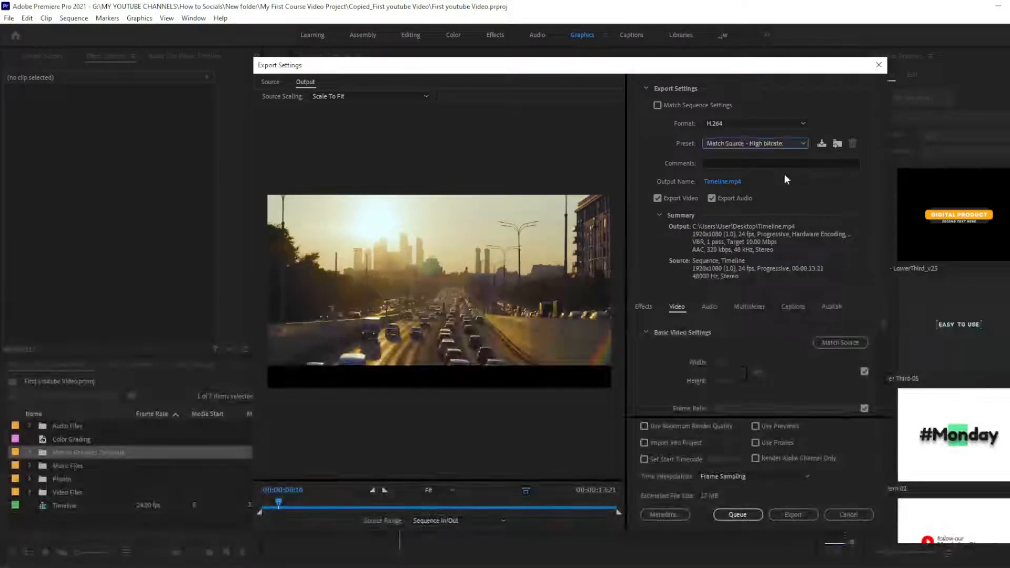
Choose New folder inside MY YOUTUBE CHANNELS\How to Socials on the Video Projects (G:) drive as the export location.
{"action": "left_click", "coordinate": [718, 182]}
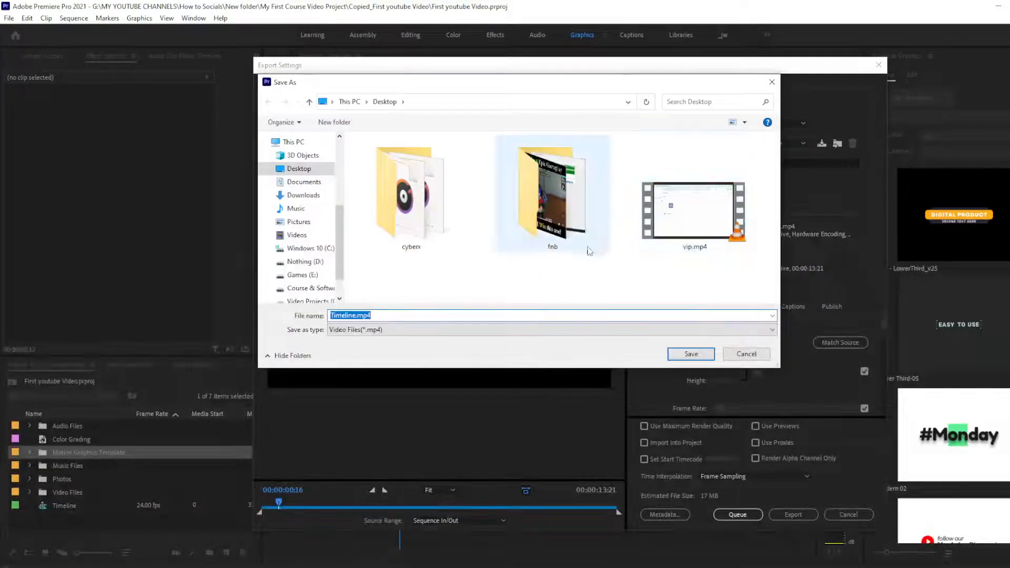
{"action": "scroll", "coordinate": [316, 274], "scroll_direction": "down", "scroll_amount": 1}
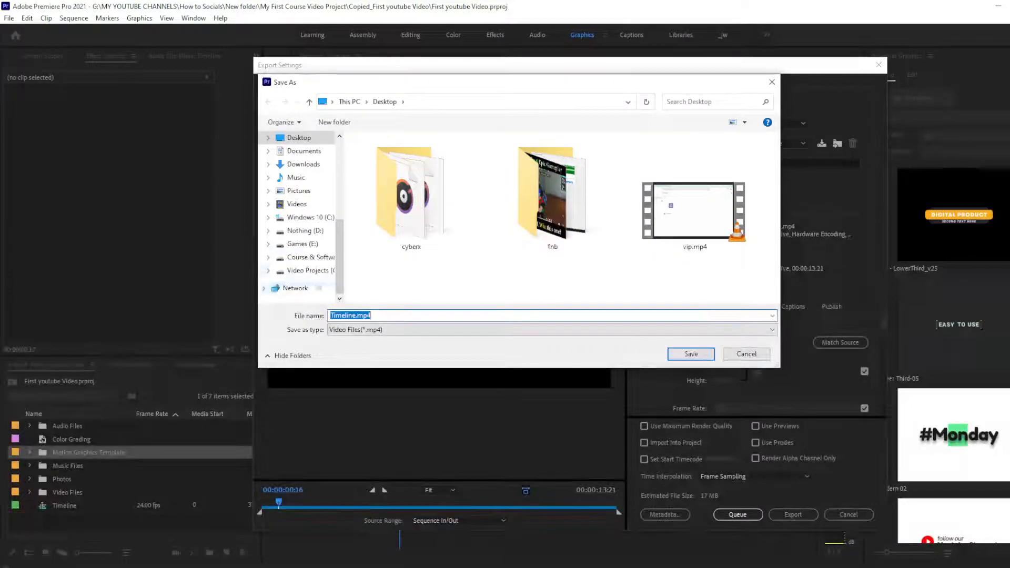
{"action": "left_click", "coordinate": [313, 270]}
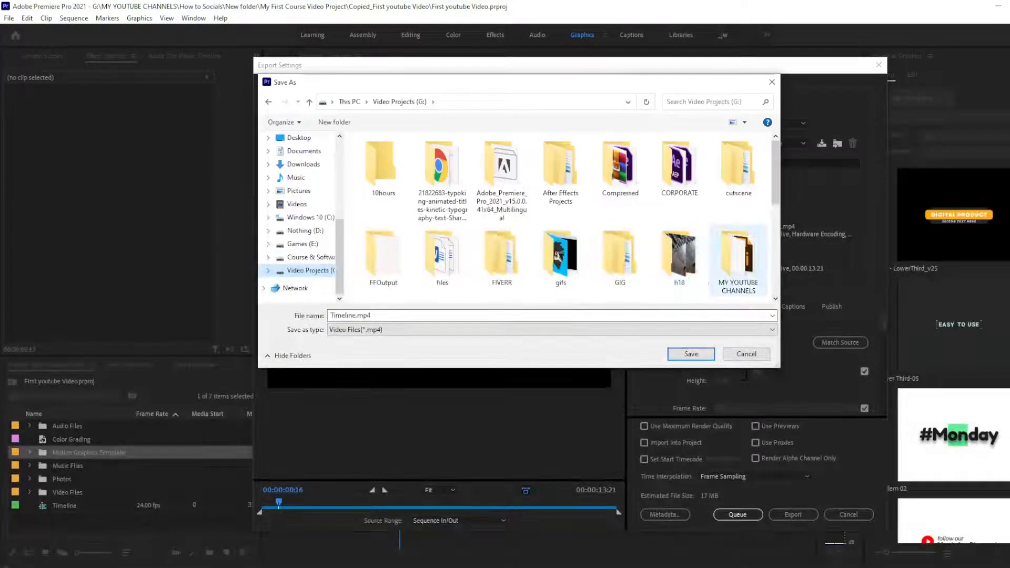
{"action": "scroll", "coordinate": [735, 275], "scroll_direction": "down", "scroll_amount": 1}
{"action": "double_click", "coordinate": [739, 184]}
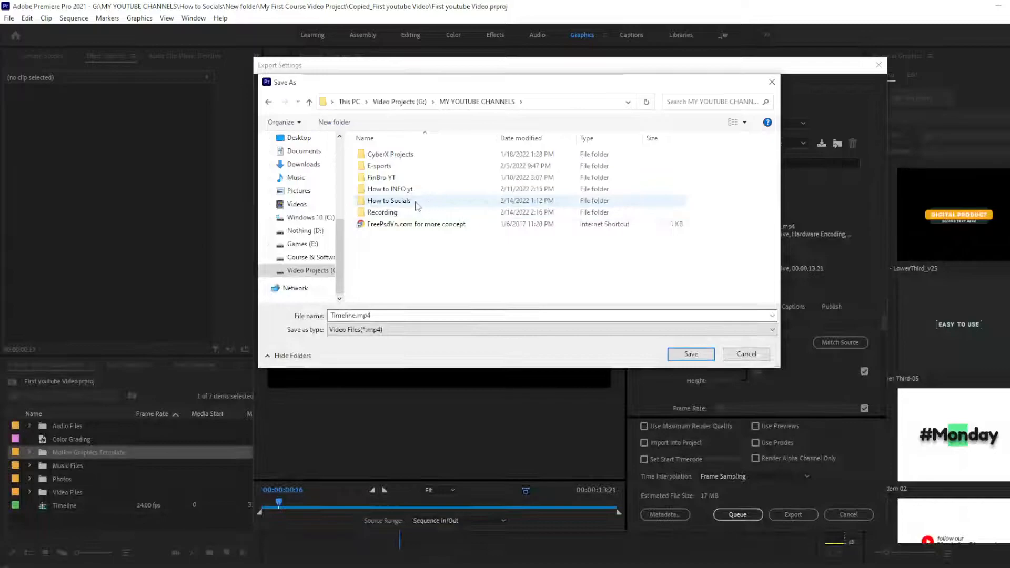
{"action": "double_click", "coordinate": [418, 205]}
{"action": "double_click", "coordinate": [494, 204]}
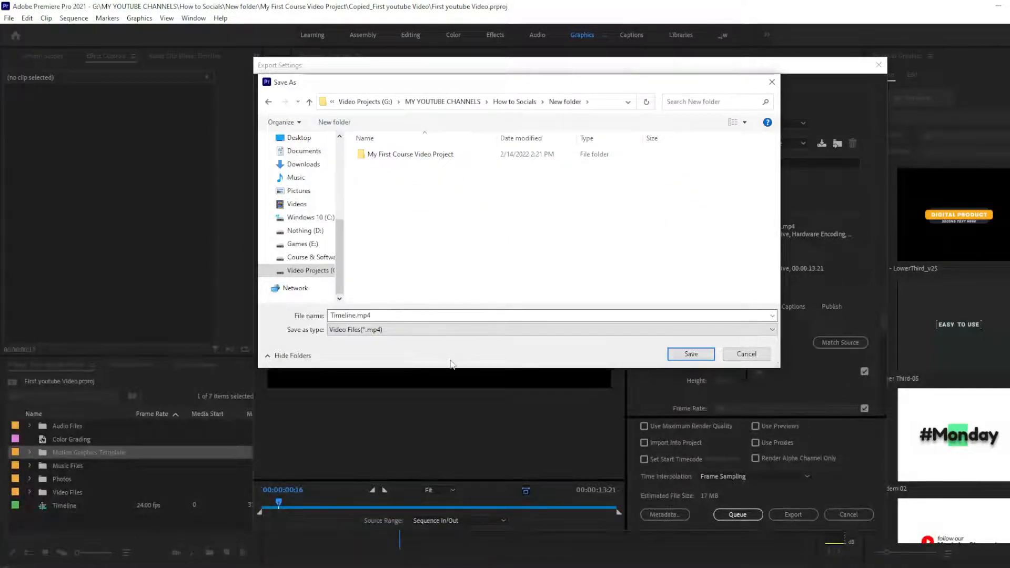
Name the output file My First Course Video and confirm its name and save location.
{"action": "left_click", "coordinate": [401, 316]}
{"action": "left_click", "coordinate": [401, 317]}
{"action": "double_click", "coordinate": [400, 316]}
{"action": "type", "text": "My F"}
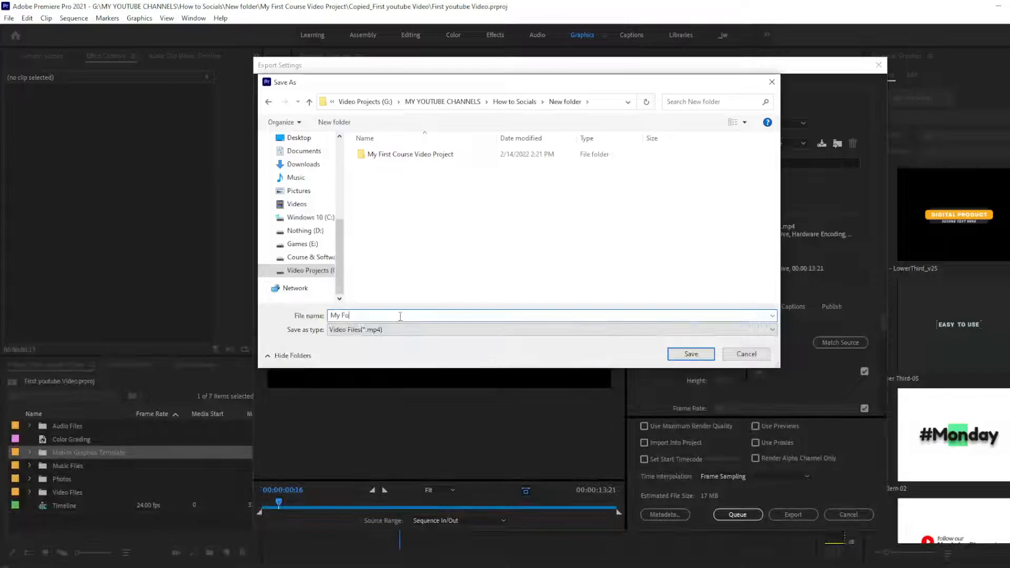
{"action": "type", "text": "irst Course Vo"}
{"action": "type", "text": "deo"}
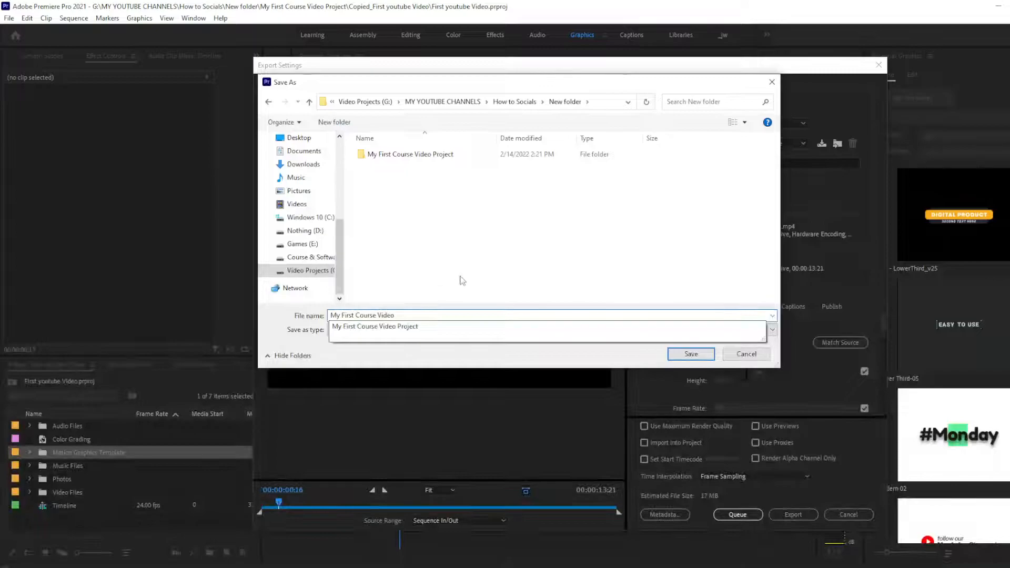
{"action": "left_click", "coordinate": [694, 353]}
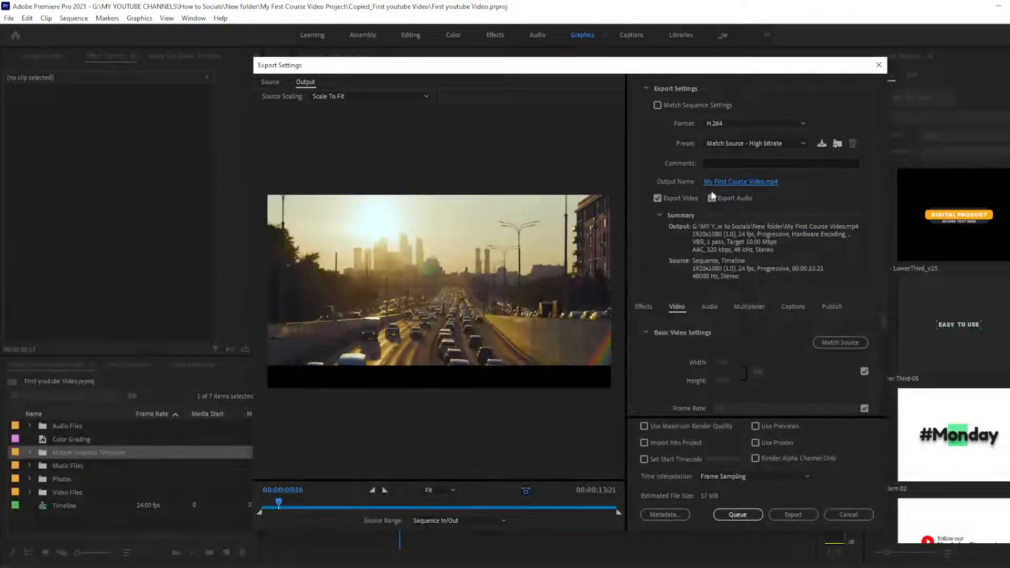
{"action": "left_click", "coordinate": [756, 181]}
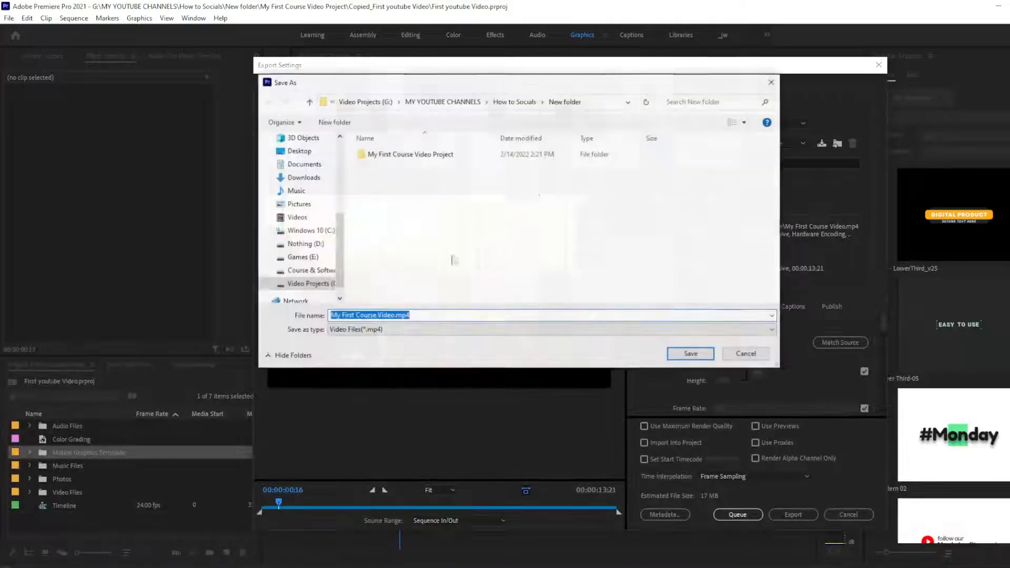
{"action": "left_click", "coordinate": [688, 352]}
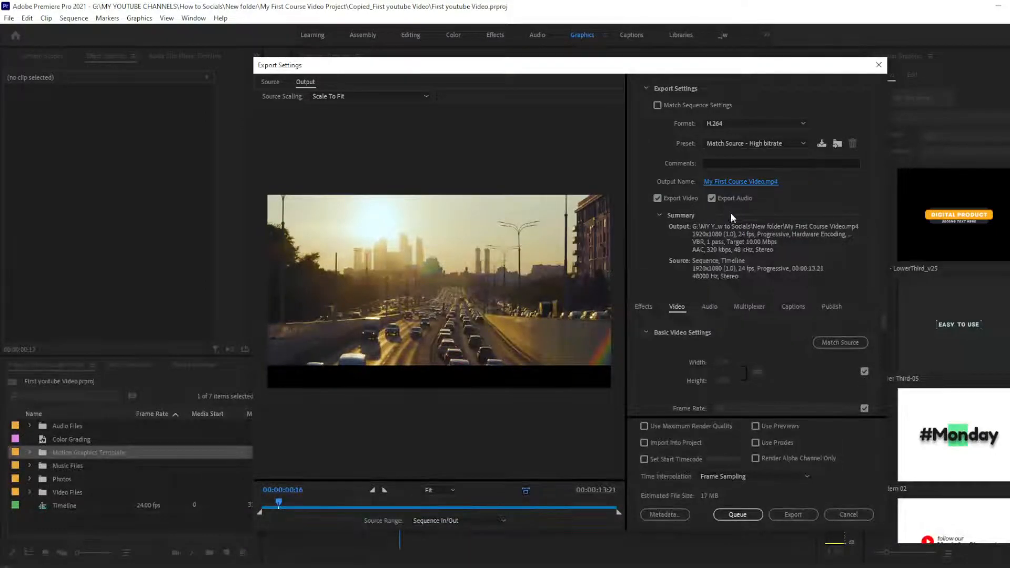
Switch audio export off and on again, and reselect the Match Source - High bitrate preset.
{"action": "left_click", "coordinate": [714, 200]}
{"action": "left_click", "coordinate": [713, 199]}
{"action": "left_click", "coordinate": [737, 147]}
{"action": "left_click", "coordinate": [741, 167]}
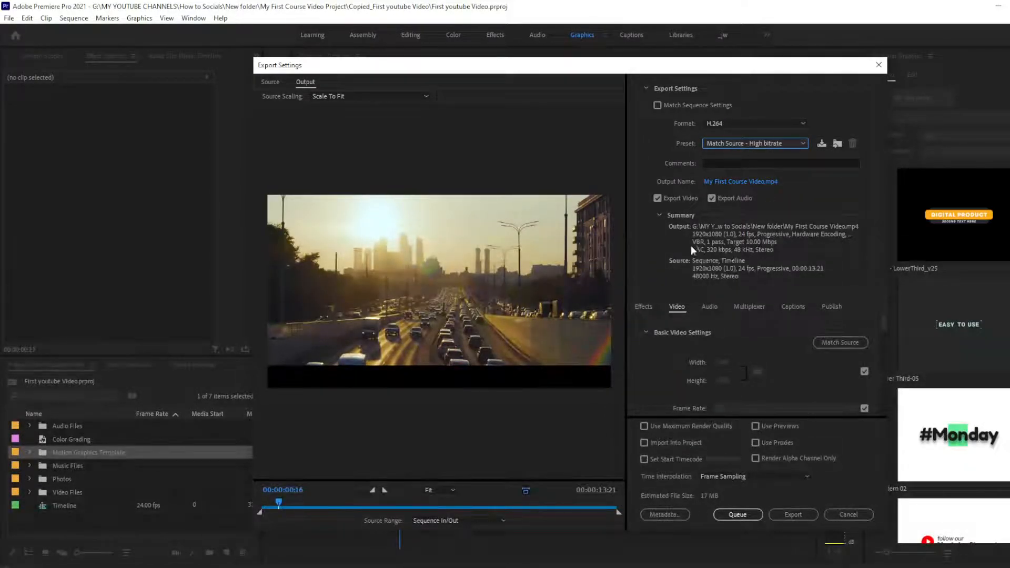
Enable Render at Maximum Depth in the video export settings.
{"action": "scroll", "coordinate": [689, 348], "scroll_direction": "down", "scroll_amount": 1}
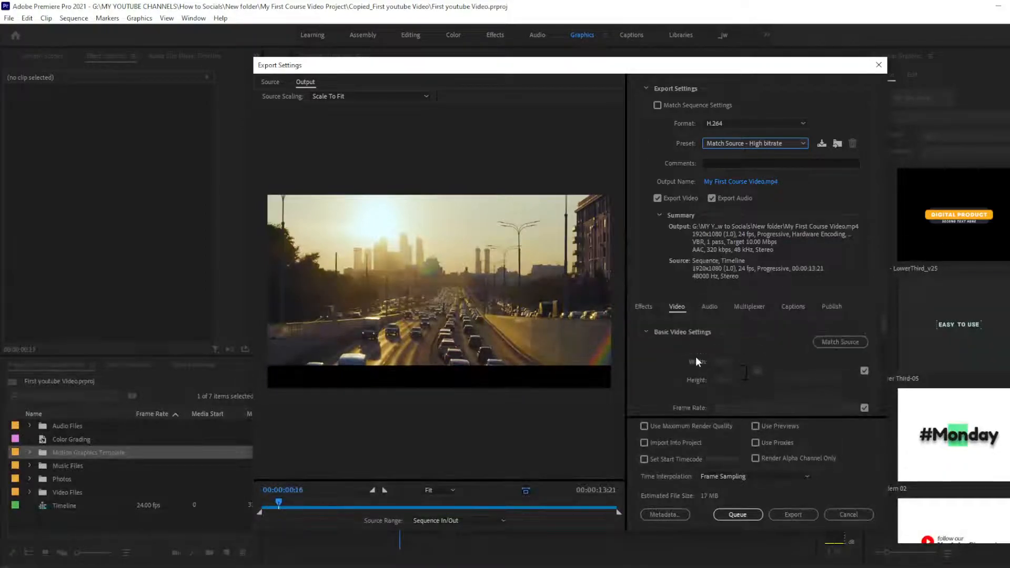
{"action": "scroll", "coordinate": [702, 377], "scroll_direction": "up", "scroll_amount": 1}
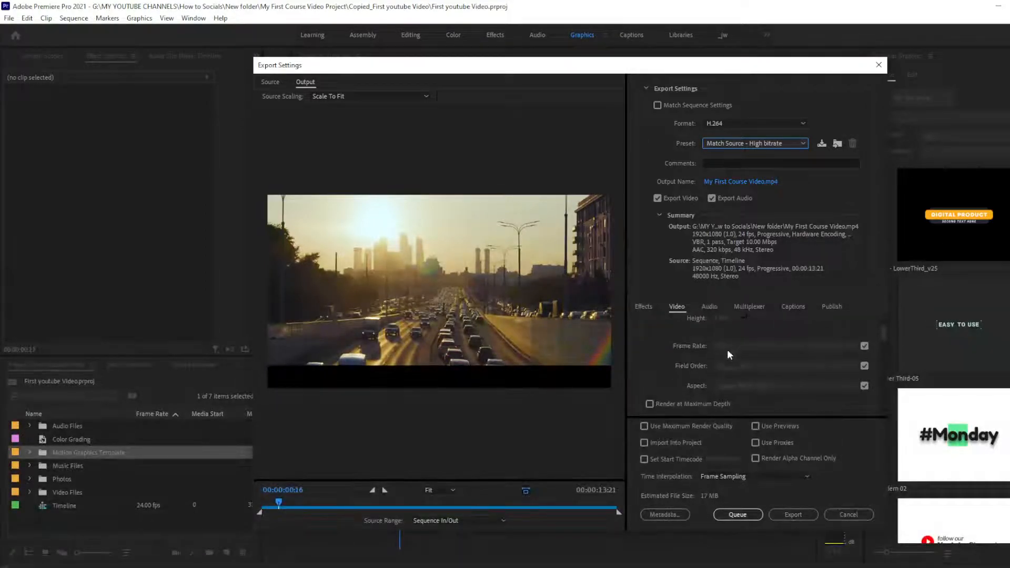
{"action": "scroll", "coordinate": [816, 377], "scroll_direction": "down", "scroll_amount": 3}
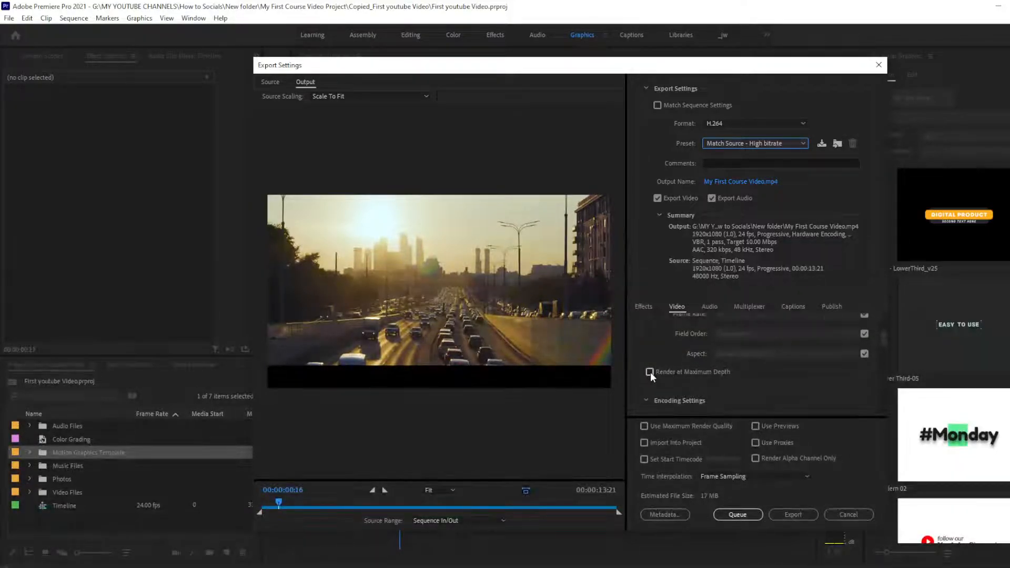
{"action": "left_click", "coordinate": [650, 372]}
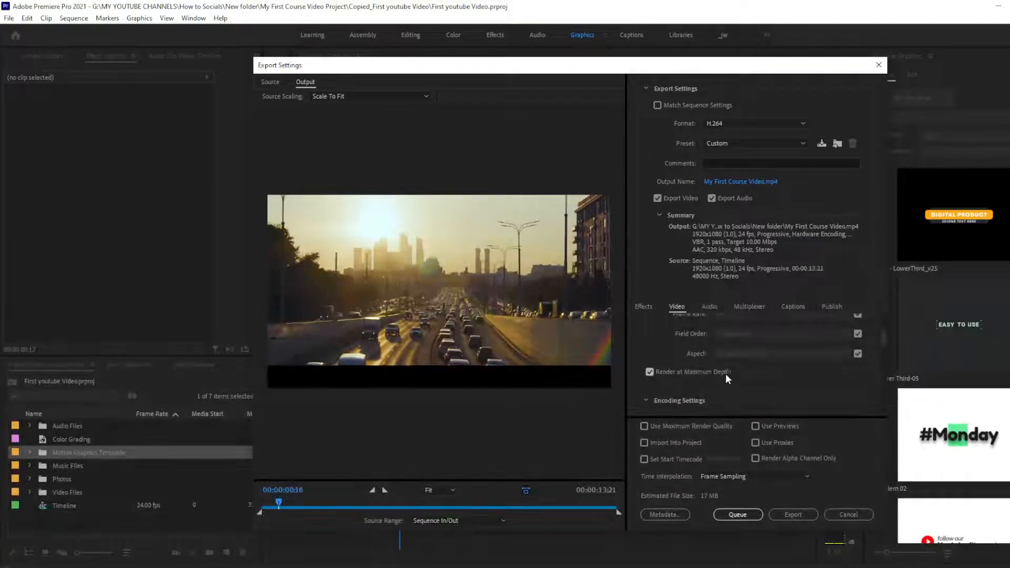
Check the encoding performance options in the video encoding settings and keep Hardware Encoding selected.
{"action": "scroll", "coordinate": [762, 369], "scroll_direction": "down", "scroll_amount": 3}
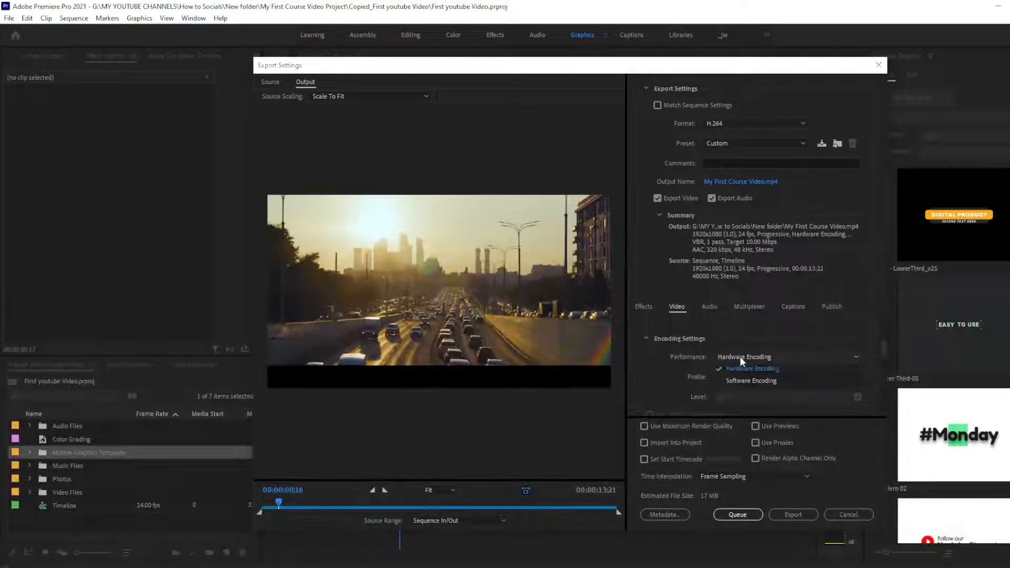
{"action": "left_click", "coordinate": [760, 356]}
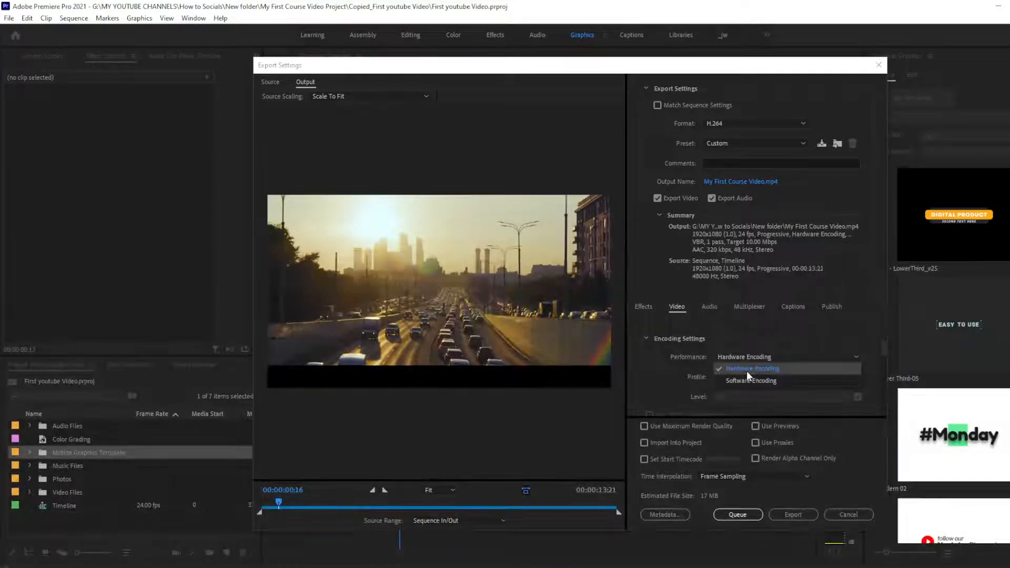
{"action": "left_click", "coordinate": [758, 340]}
{"action": "left_click", "coordinate": [753, 356]}
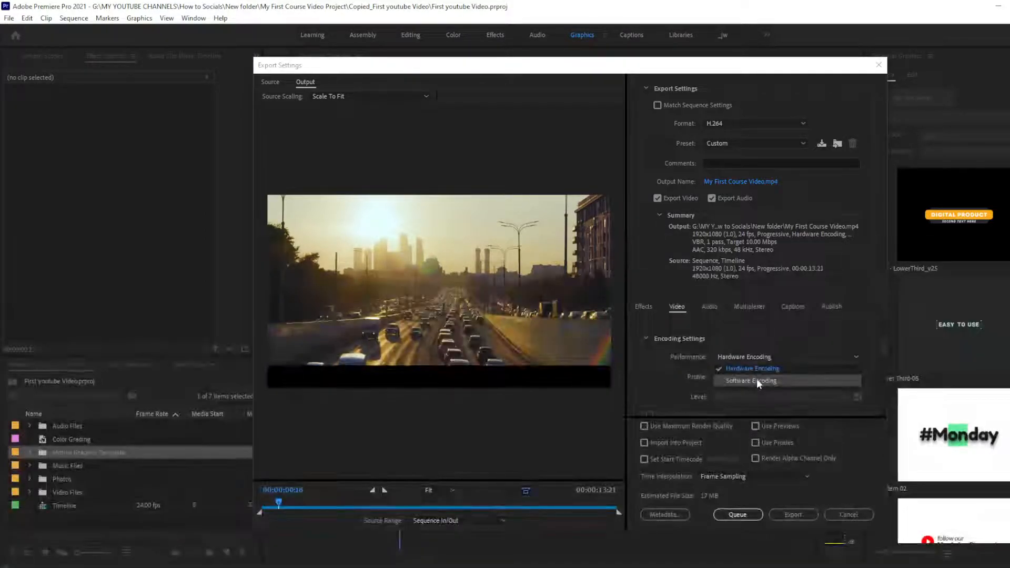
{"action": "left_click", "coordinate": [758, 356]}
{"action": "left_click", "coordinate": [756, 358]}
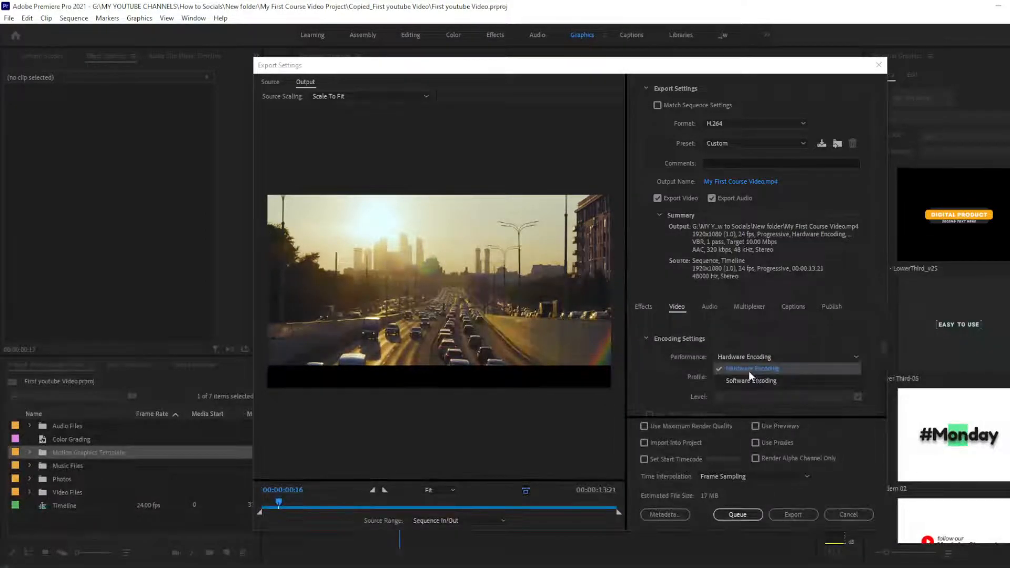
{"action": "left_click", "coordinate": [744, 368]}
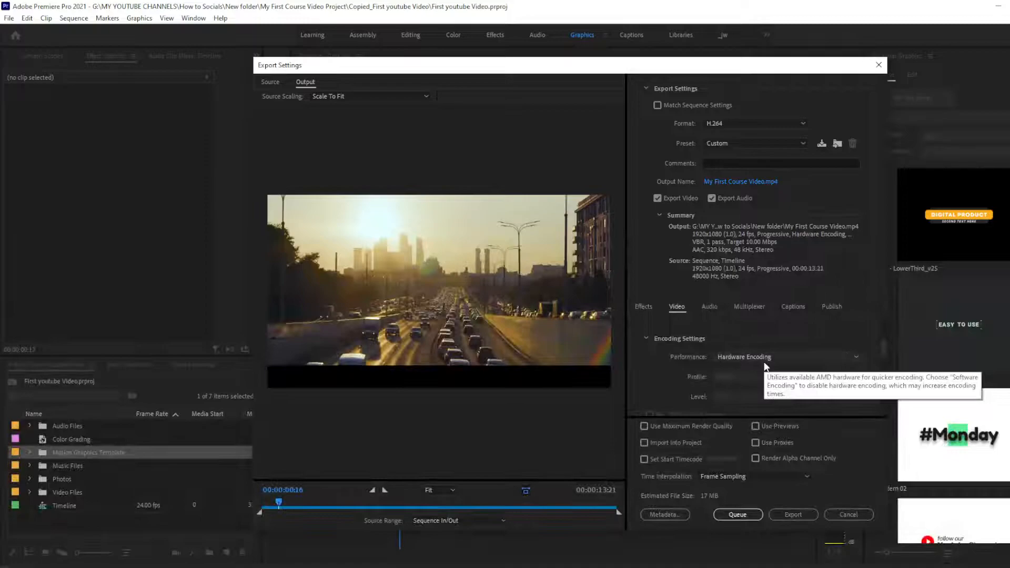
Switch the encoding performance to Software Encoding and back to Hardware Encoding.
{"action": "left_click", "coordinate": [731, 357]}
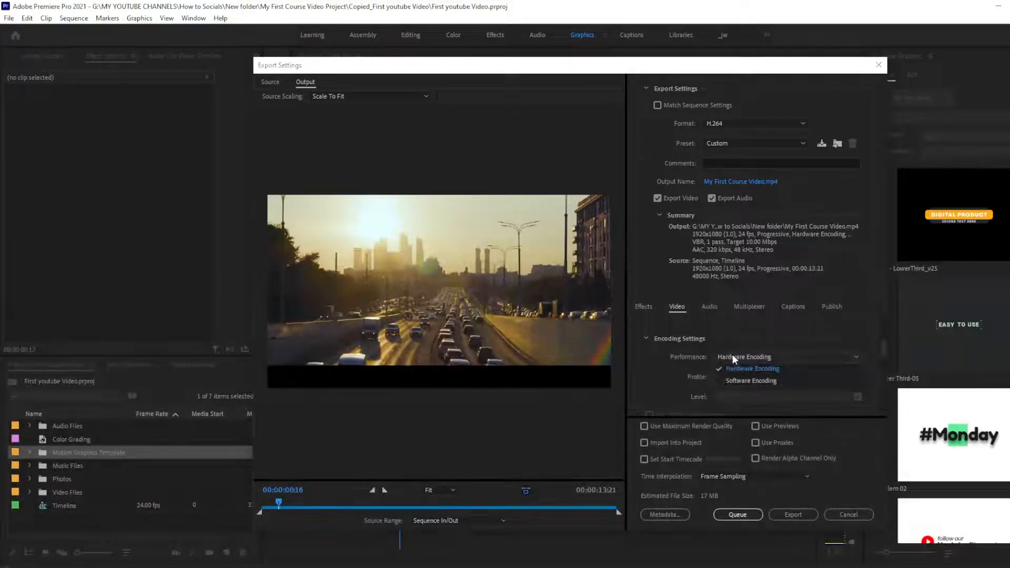
{"action": "left_click", "coordinate": [753, 381]}
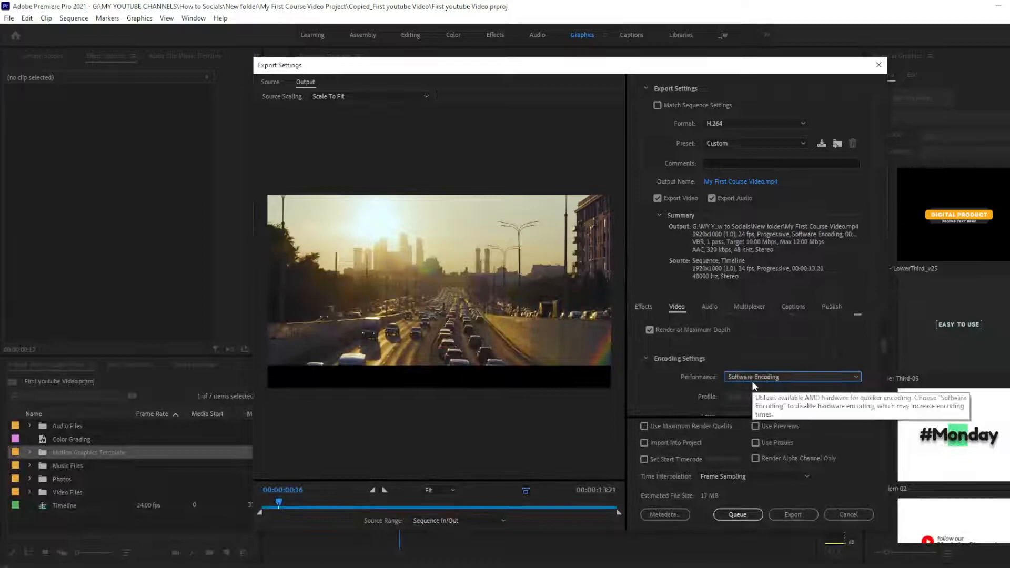
{"action": "left_click", "coordinate": [754, 378]}
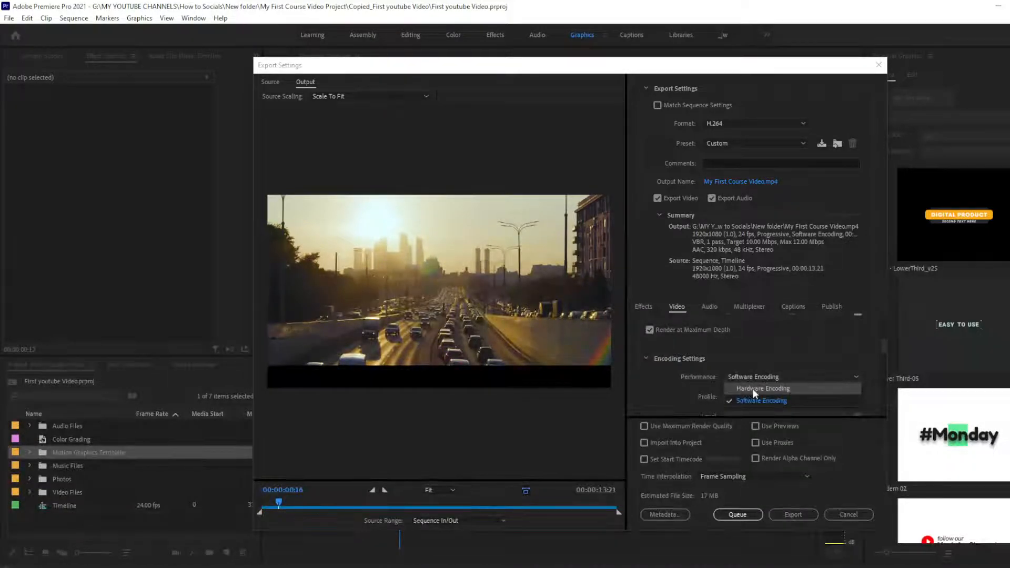
{"action": "left_click", "coordinate": [753, 389]}
Stop matching the encoding profile and level to the source, and set the profile to High.
{"action": "scroll", "coordinate": [666, 369], "scroll_direction": "down", "scroll_amount": 1}
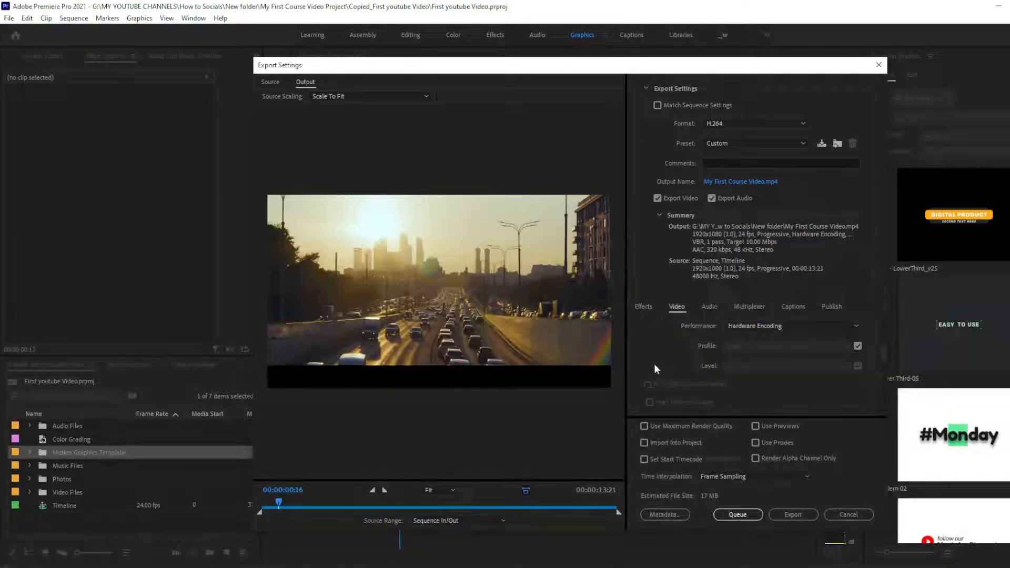
{"action": "scroll", "coordinate": [733, 358], "scroll_direction": "up", "scroll_amount": 1}
{"action": "scroll", "coordinate": [733, 357], "scroll_direction": "down", "scroll_amount": 1}
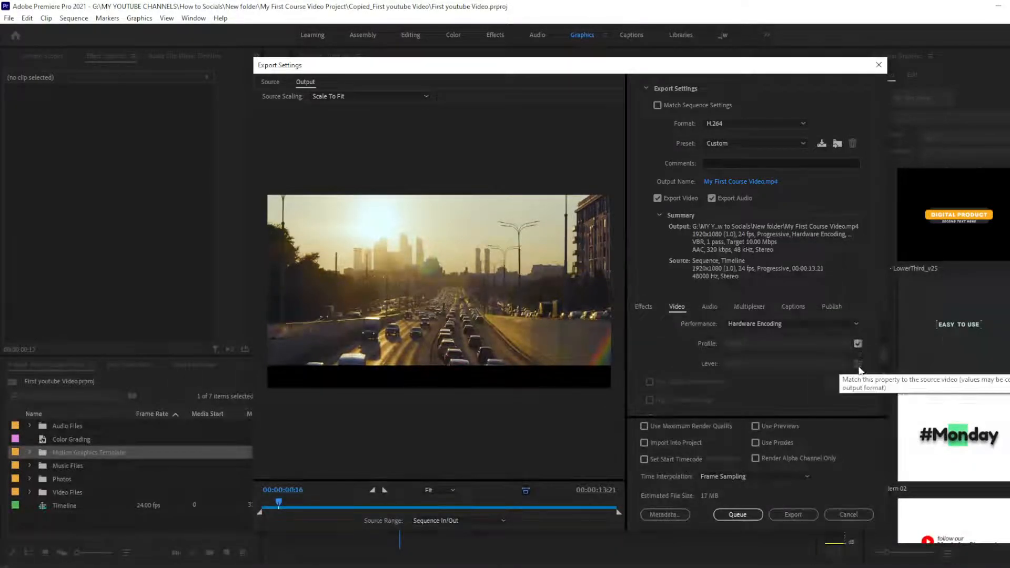
{"action": "scroll", "coordinate": [787, 364], "scroll_direction": "up", "scroll_amount": 1}
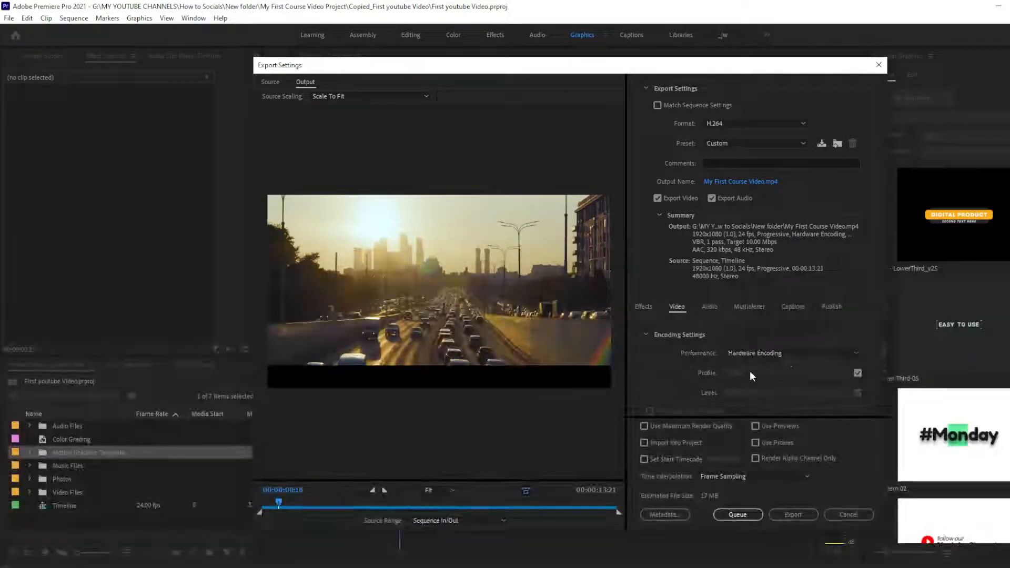
{"action": "left_click", "coordinate": [860, 373]}
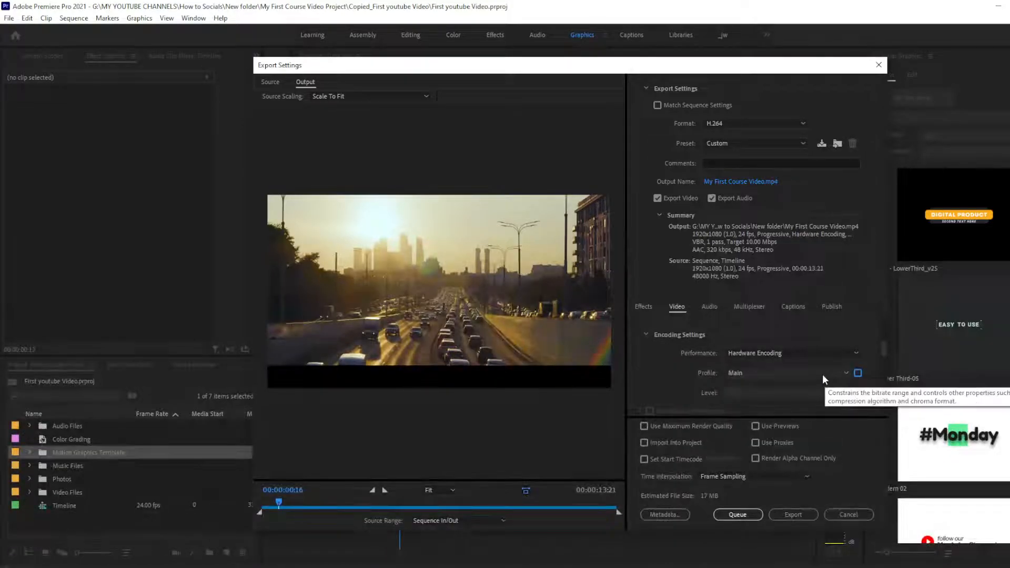
{"action": "left_click", "coordinate": [859, 393]}
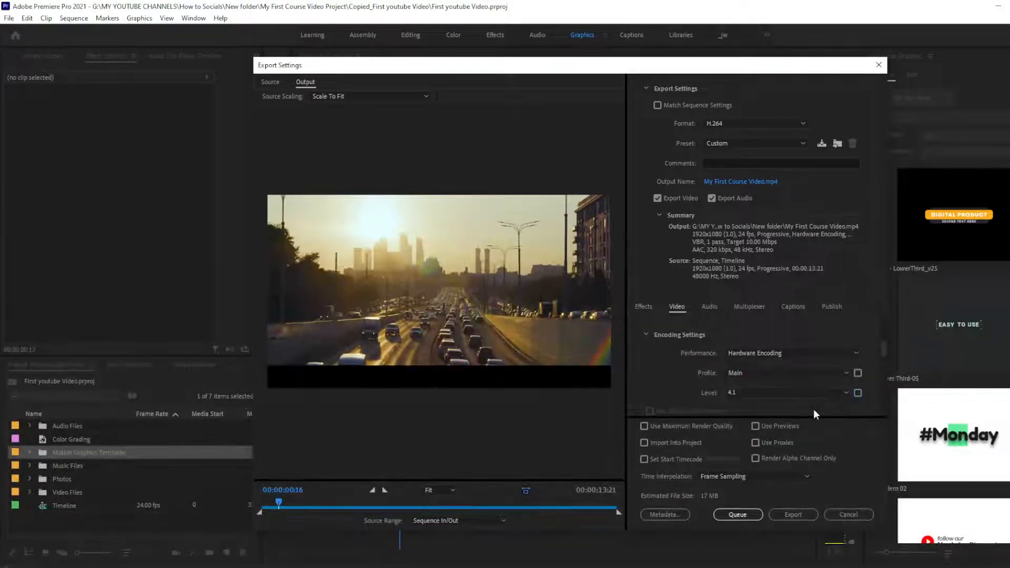
{"action": "left_click", "coordinate": [757, 378]}
{"action": "left_click", "coordinate": [763, 406]}
Set the encoding level to 4.2.
{"action": "left_click", "coordinate": [744, 394]}
{"action": "left_click", "coordinate": [698, 390]}
{"action": "left_click", "coordinate": [753, 393]}
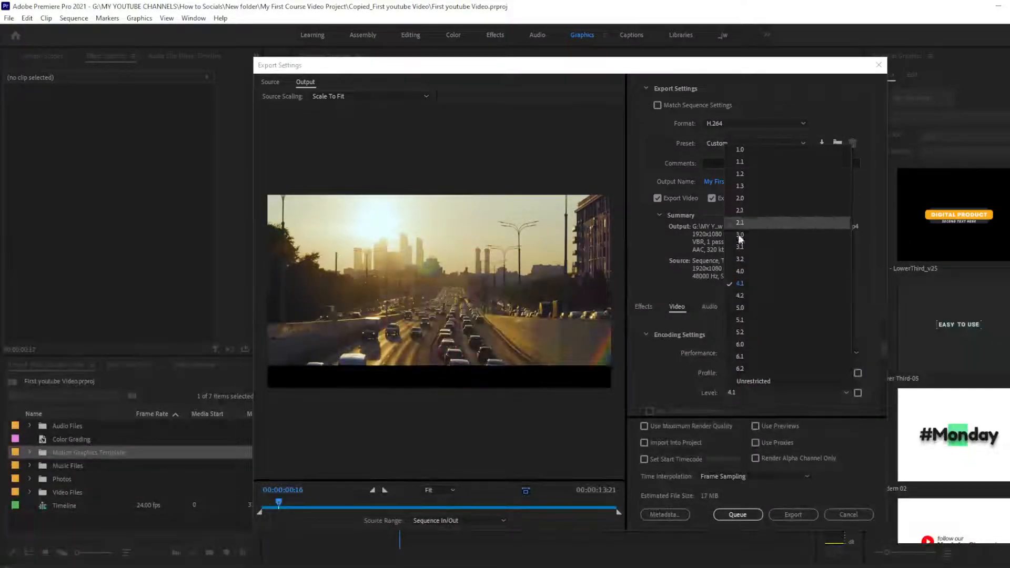
{"action": "left_click", "coordinate": [740, 298]}
Examine the bitrate settings and the available bitrate encoding modes for the video export.
{"action": "scroll", "coordinate": [668, 390], "scroll_direction": "down", "scroll_amount": 5}
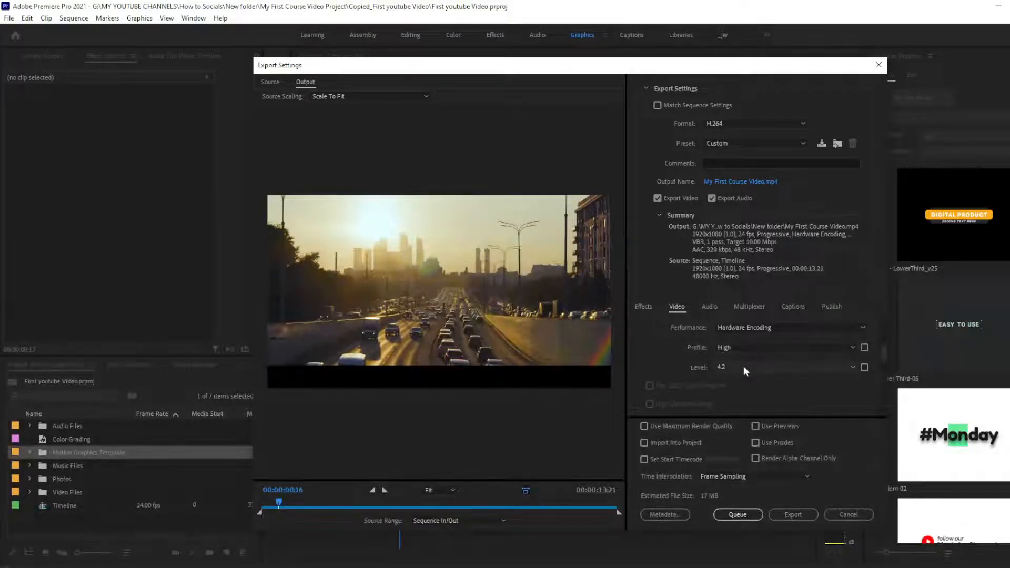
{"action": "scroll", "coordinate": [681, 367], "scroll_direction": "down", "scroll_amount": 1}
{"action": "scroll", "coordinate": [684, 366], "scroll_direction": "down", "scroll_amount": 3}
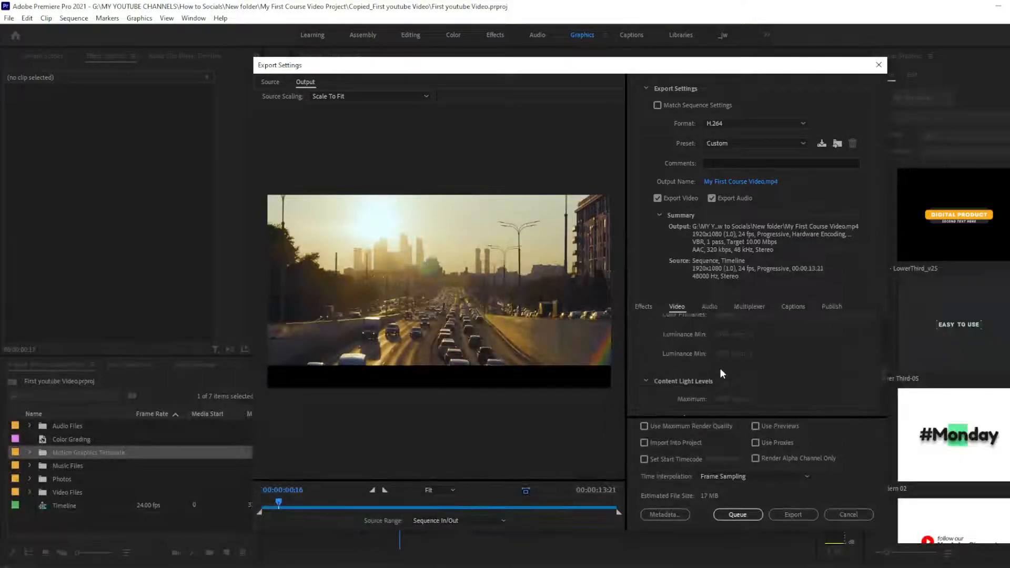
{"action": "scroll", "coordinate": [674, 352], "scroll_direction": "down", "scroll_amount": 4}
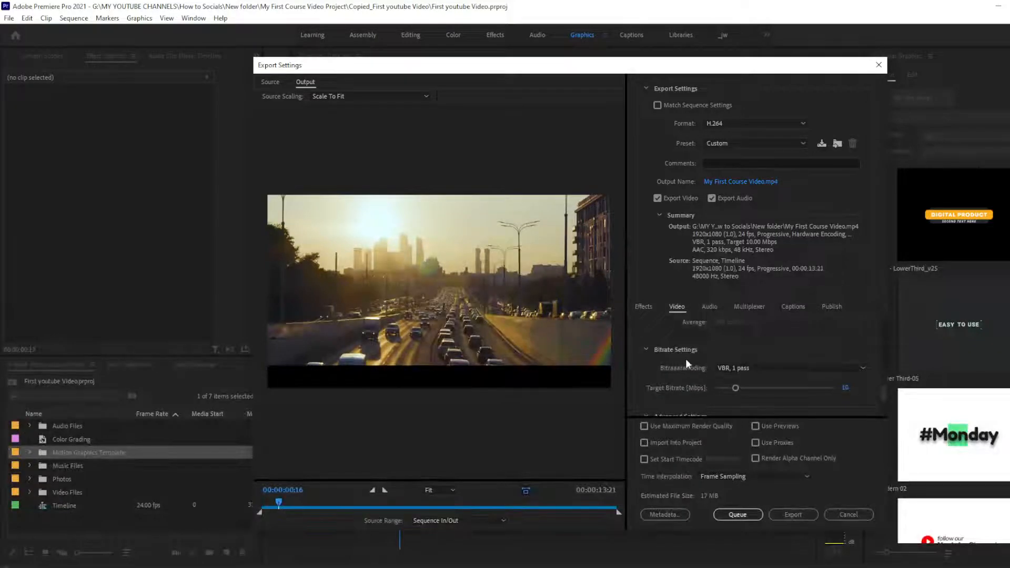
{"action": "scroll", "coordinate": [671, 353], "scroll_direction": "down", "scroll_amount": 1}
{"action": "scroll", "coordinate": [682, 354], "scroll_direction": "up", "scroll_amount": 2}
{"action": "scroll", "coordinate": [665, 360], "scroll_direction": "down", "scroll_amount": 1}
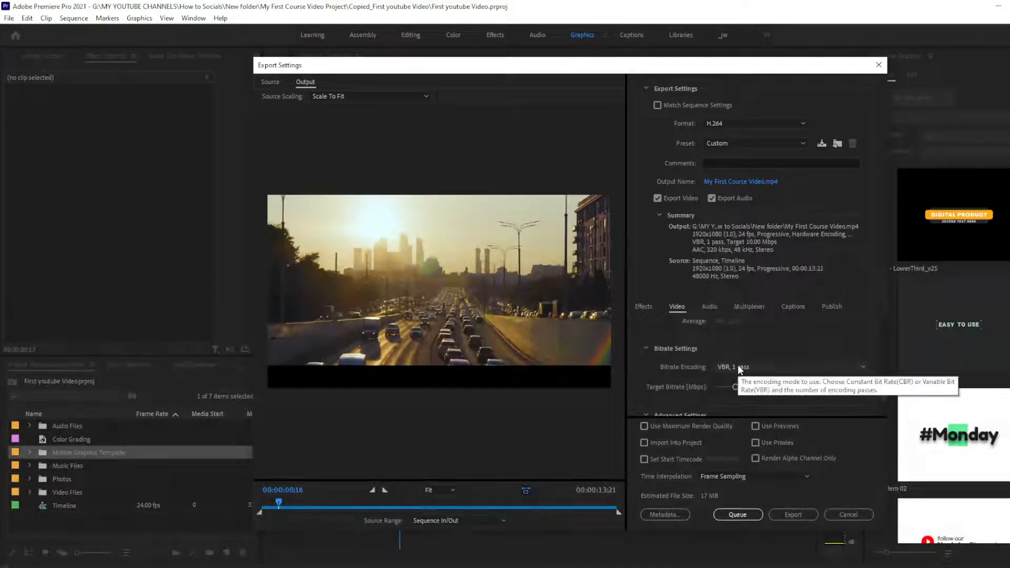
{"action": "left_click", "coordinate": [756, 366]}
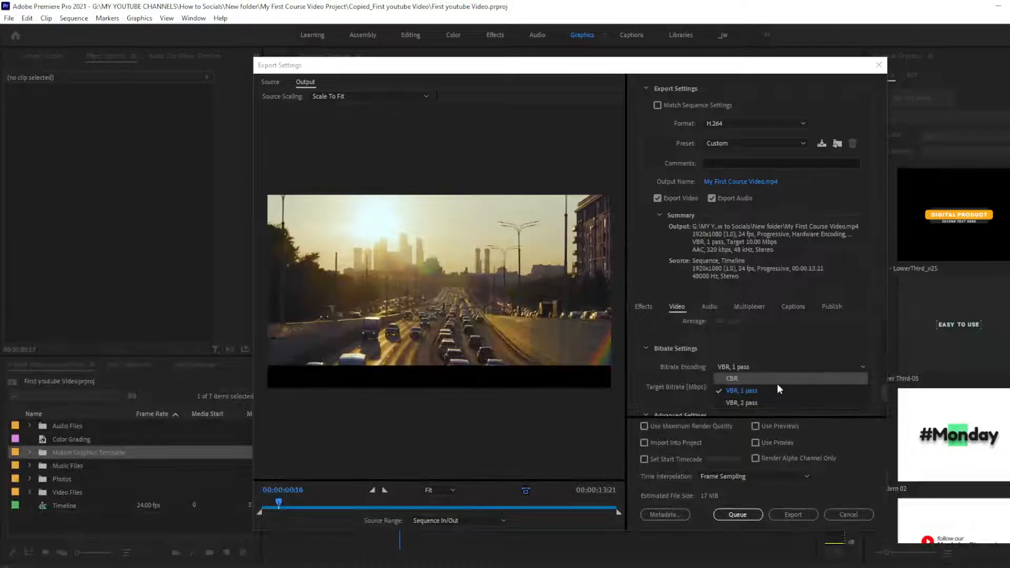
{"action": "left_click", "coordinate": [749, 346]}
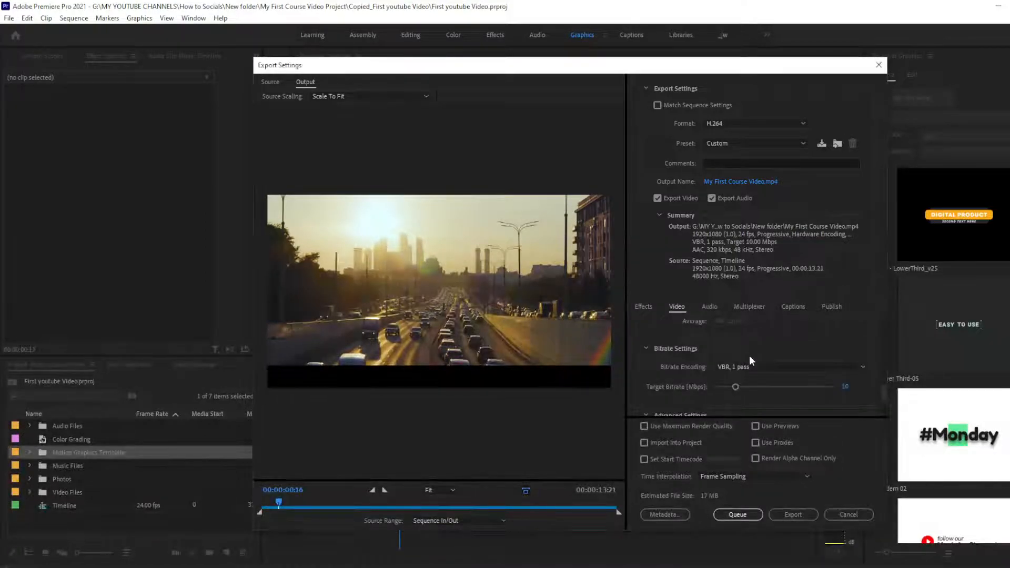
Set the bitrate encoding to CBR and check the timeline behind the export settings.
{"action": "left_click", "coordinate": [736, 369]}
{"action": "left_click", "coordinate": [738, 353]}
{"action": "left_click", "coordinate": [738, 367]}
{"action": "left_click", "coordinate": [737, 354]}
{"action": "left_click_drag", "start_coordinate": [677, 72], "coordinate": [984, 230]}
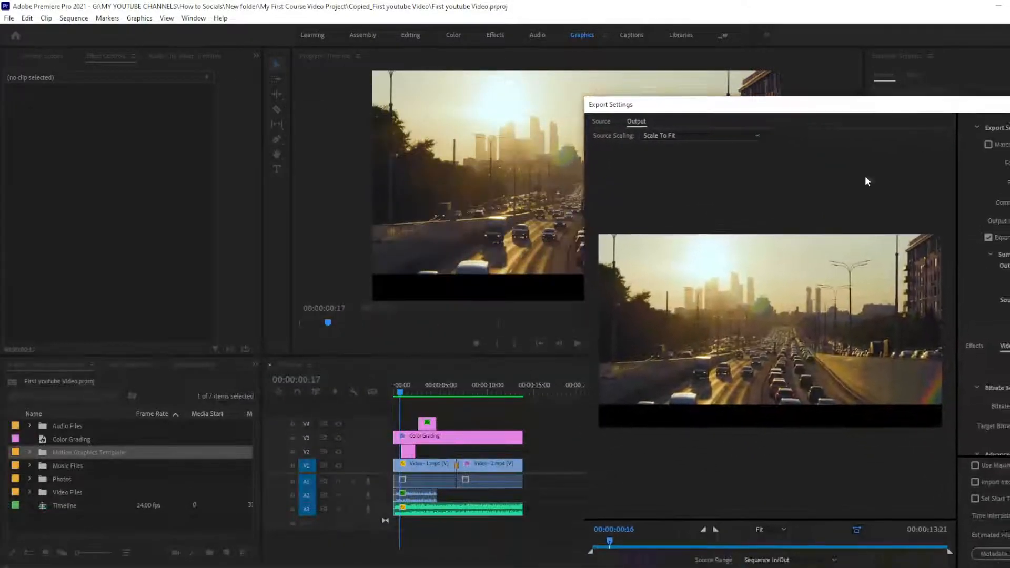
{"action": "left_click_drag", "start_coordinate": [770, 111], "coordinate": [457, 72]}
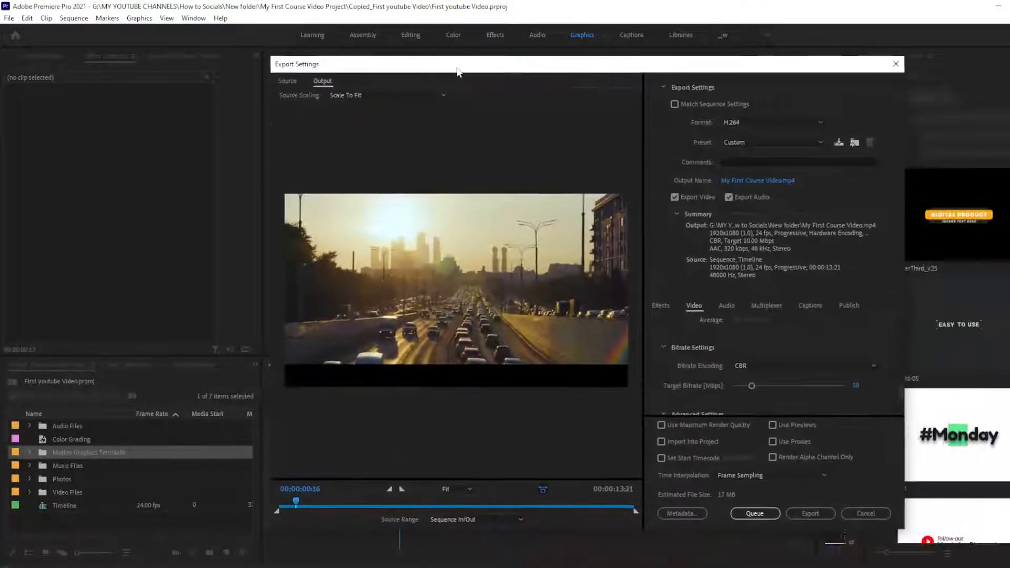
Set the target bitrate to 50 Mbps and check the timeline clips behind the export settings.
{"action": "left_click", "coordinate": [856, 385]}
{"action": "type", "text": "50"}
{"action": "key", "text": "Return"}
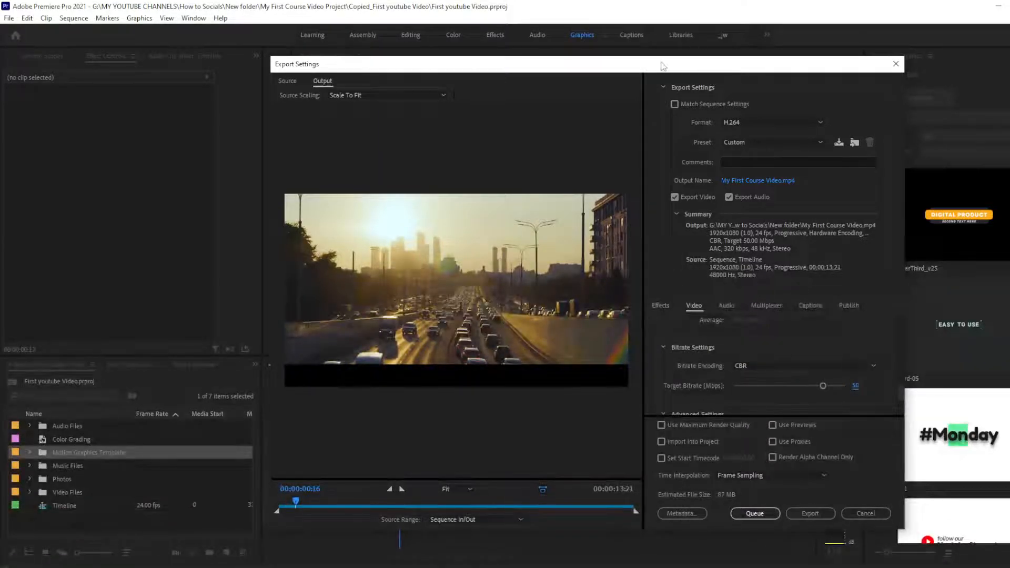
{"action": "left_click_drag", "start_coordinate": [663, 65], "coordinate": [980, 145]}
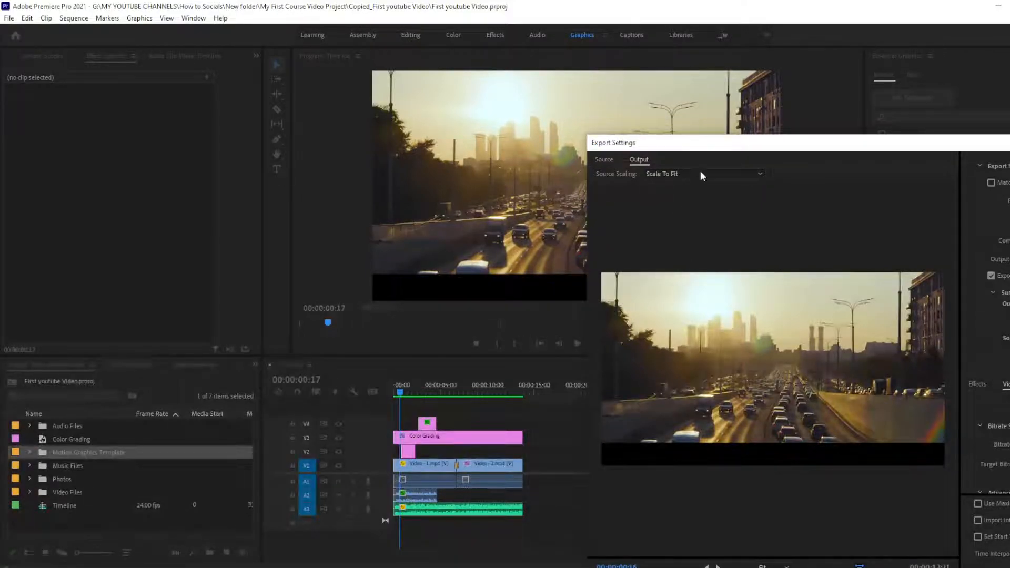
{"action": "left_click_drag", "start_coordinate": [708, 149], "coordinate": [372, 75]}
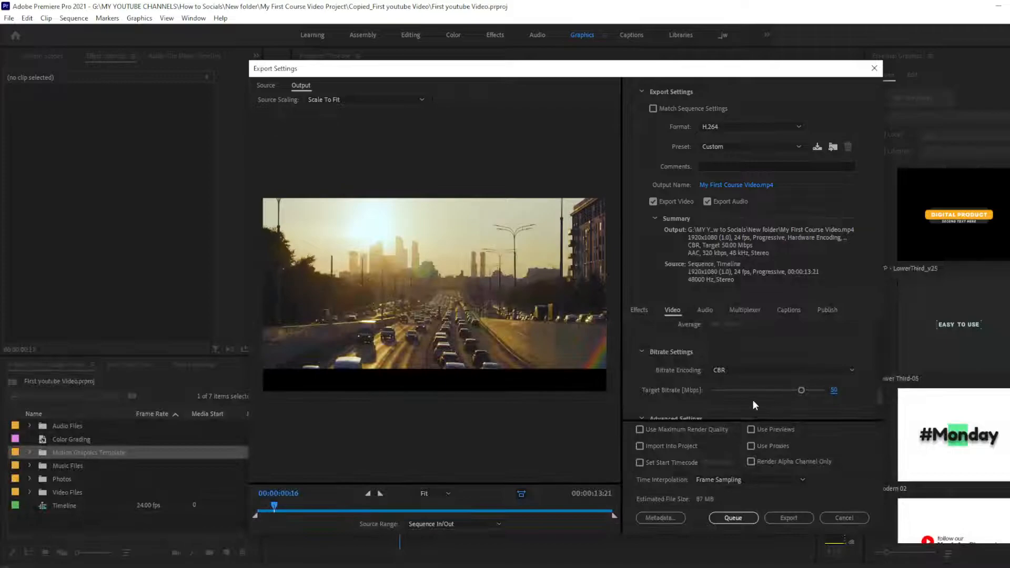
{"action": "left_click_drag", "start_coordinate": [516, 74], "coordinate": [827, 125]}
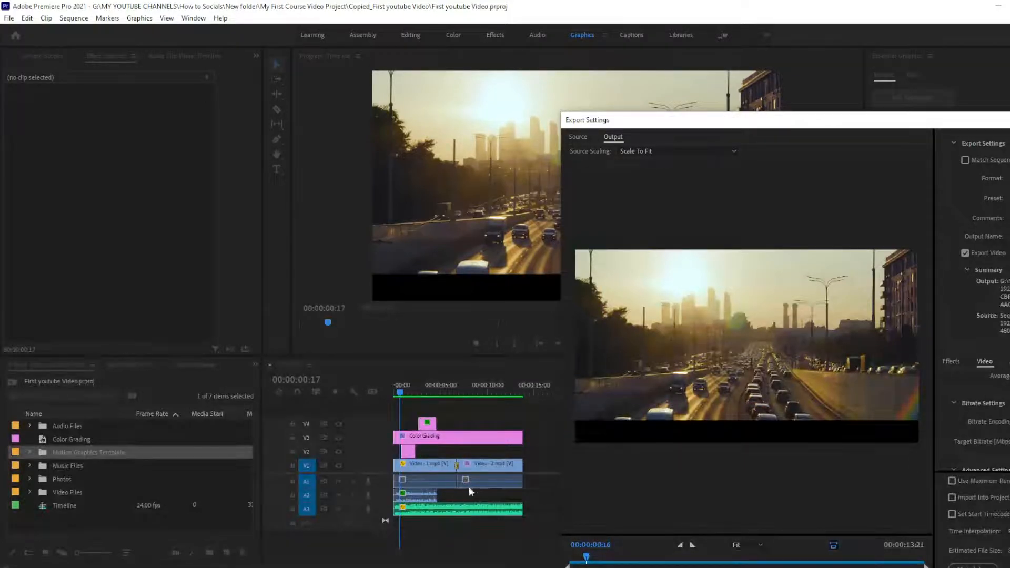
{"action": "left_click_drag", "start_coordinate": [685, 127], "coordinate": [334, 69]}
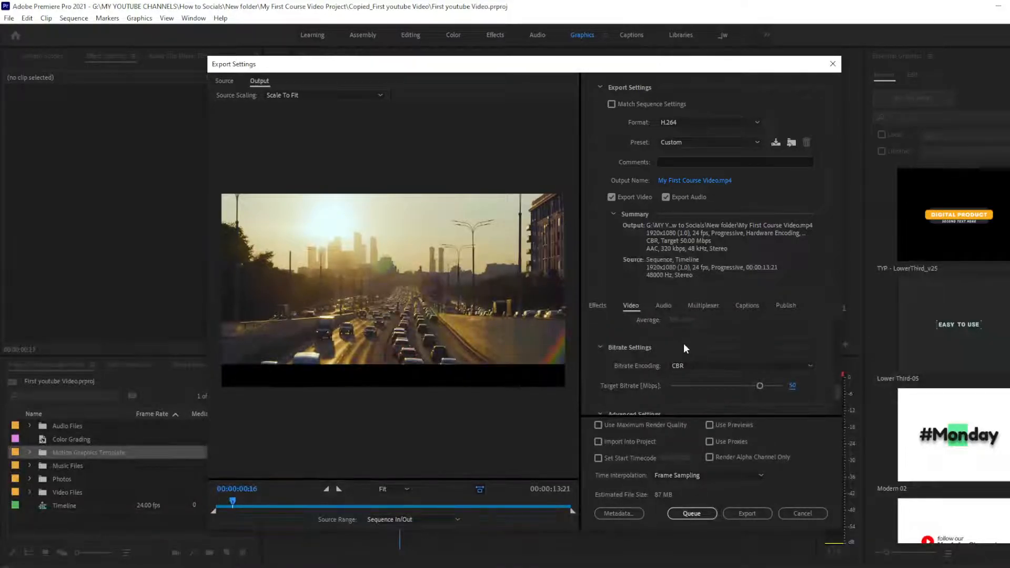
Change the bitrate encoding to VBR, 2 pass with a target bitrate of 25 Mbps.
{"action": "left_click", "coordinate": [697, 365]}
{"action": "left_click", "coordinate": [696, 401]}
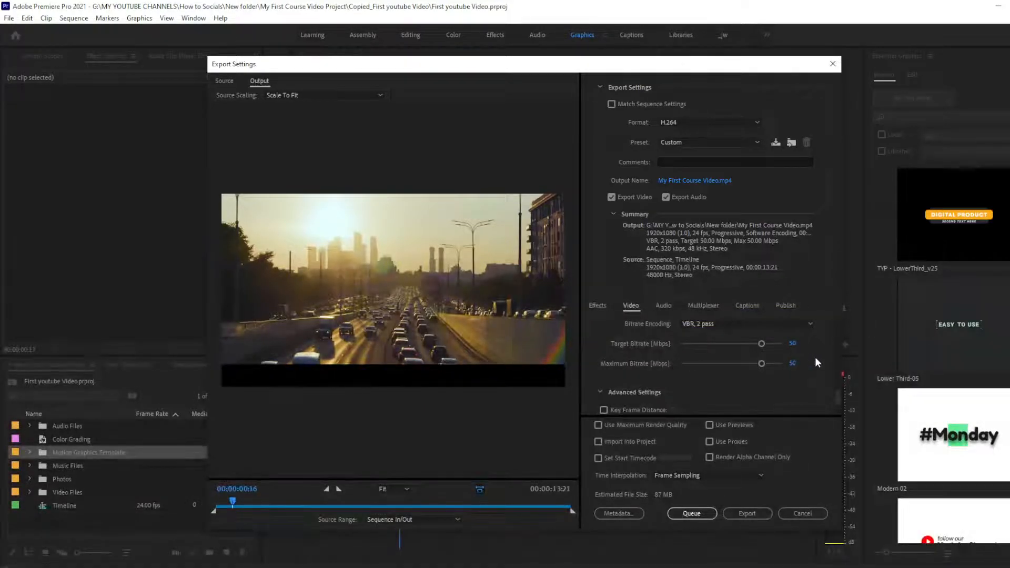
{"action": "left_click", "coordinate": [793, 345]}
{"action": "type", "text": "25"}
{"action": "key", "text": "Return"}
{"action": "left_click_drag", "start_coordinate": [623, 77], "coordinate": [895, 100]}
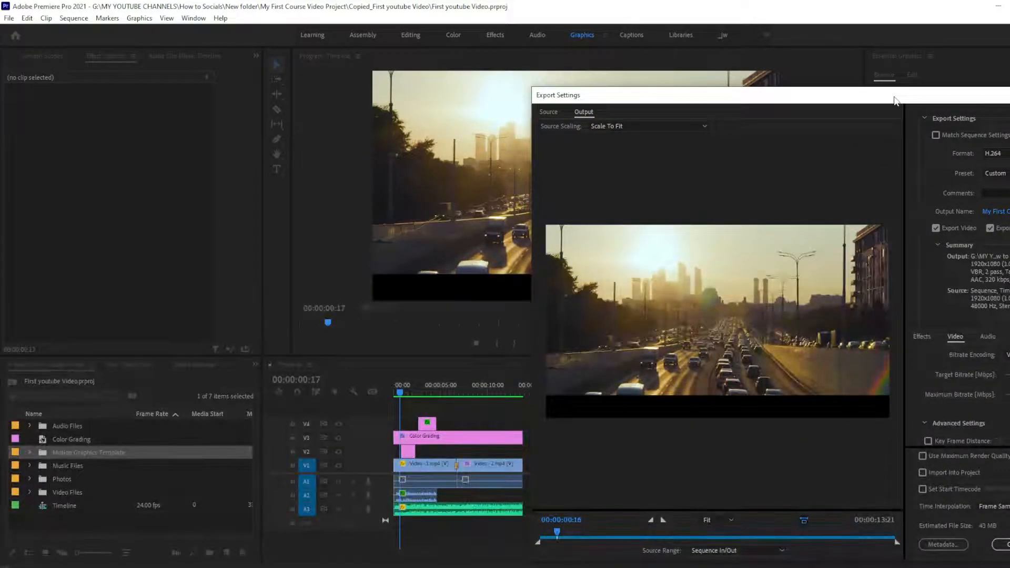
{"action": "left_click_drag", "start_coordinate": [733, 94], "coordinate": [367, 58]}
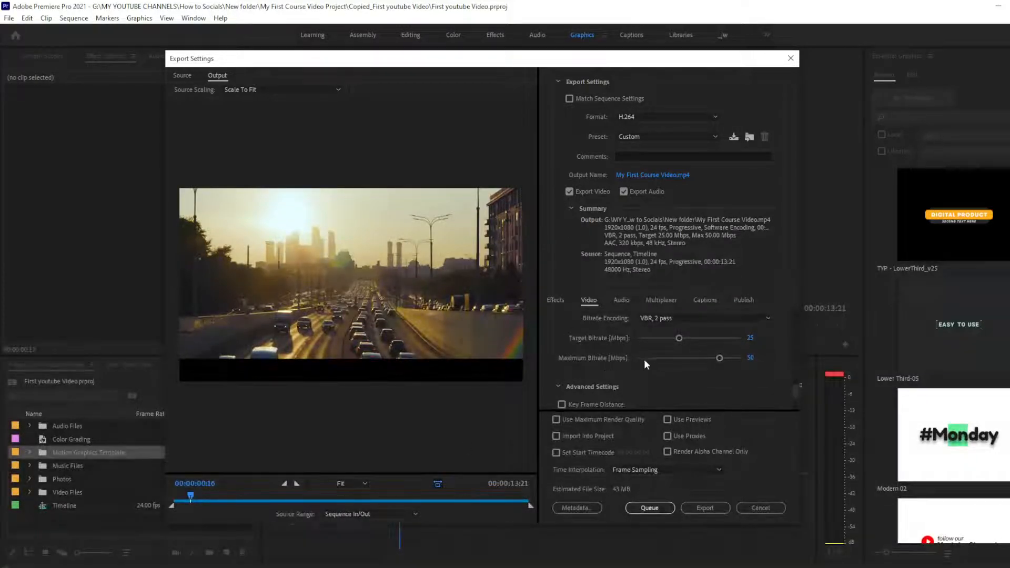
Set the maximum bitrate to 50 Mbps.
{"action": "left_click_drag", "start_coordinate": [721, 359], "coordinate": [741, 359]}
{"action": "left_click", "coordinate": [752, 359]}
{"action": "type", "text": "50"}
{"action": "key", "text": "Return"}
{"action": "scroll", "coordinate": [757, 374], "scroll_direction": "down", "scroll_amount": 2}
{"action": "scroll", "coordinate": [738, 374], "scroll_direction": "up", "scroll_amount": 2}
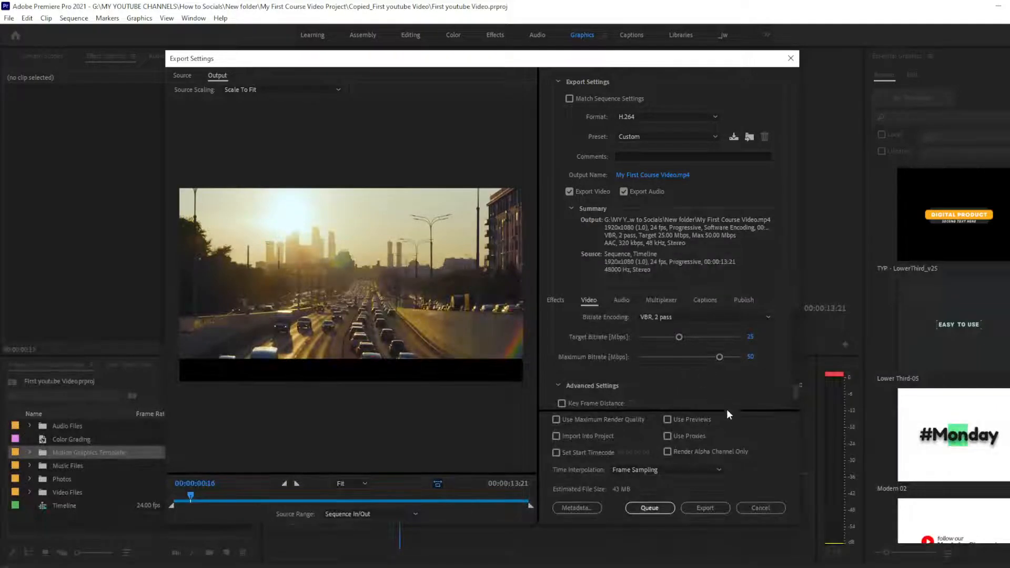
Review the bitrate encoding modes, the target and maximum bitrates, and the neighbouring advanced video settings.
{"action": "left_click_drag", "start_coordinate": [460, 64], "coordinate": [506, 77]}
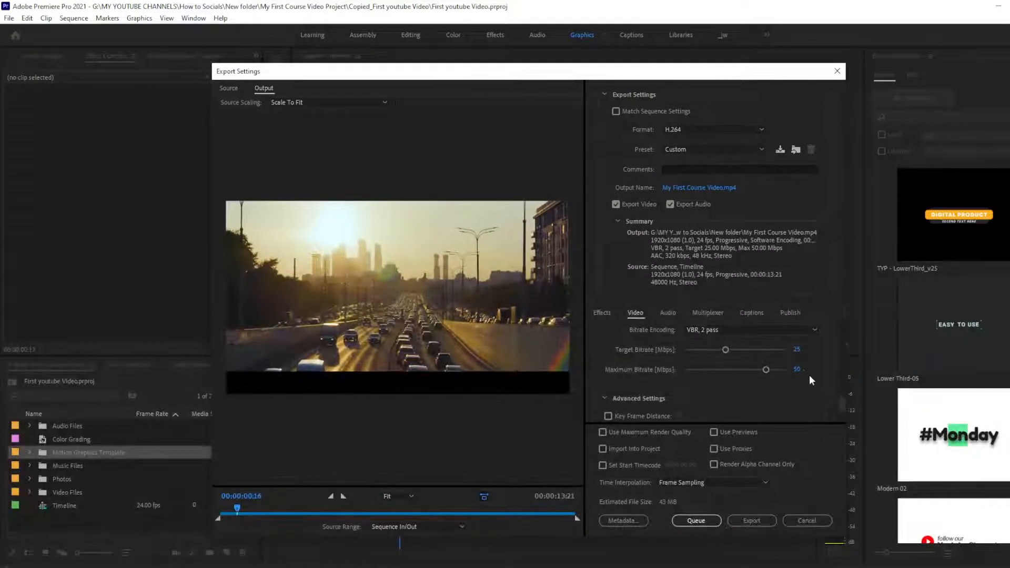
{"action": "left_click", "coordinate": [752, 330]}
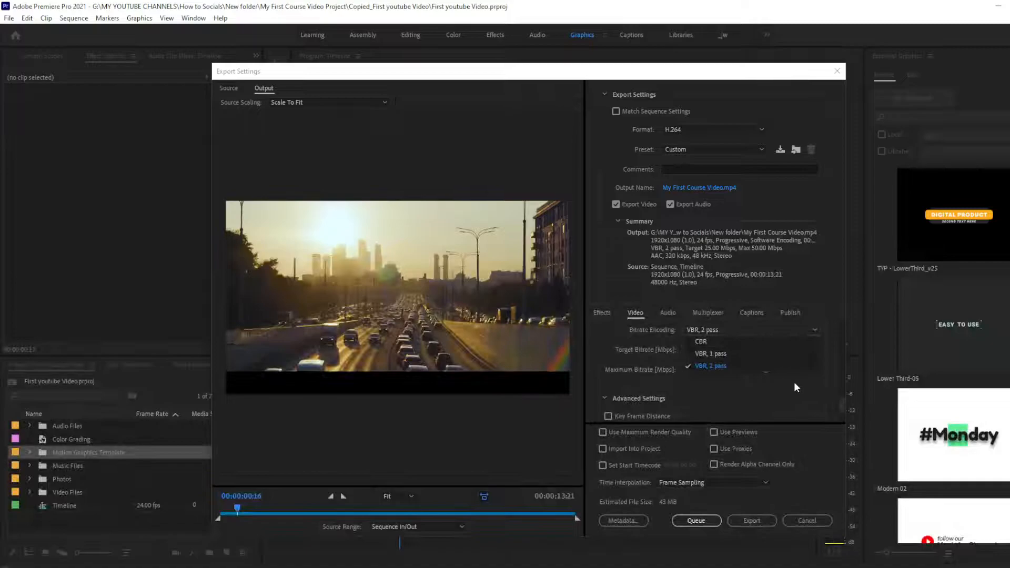
{"action": "left_click", "coordinate": [835, 370]}
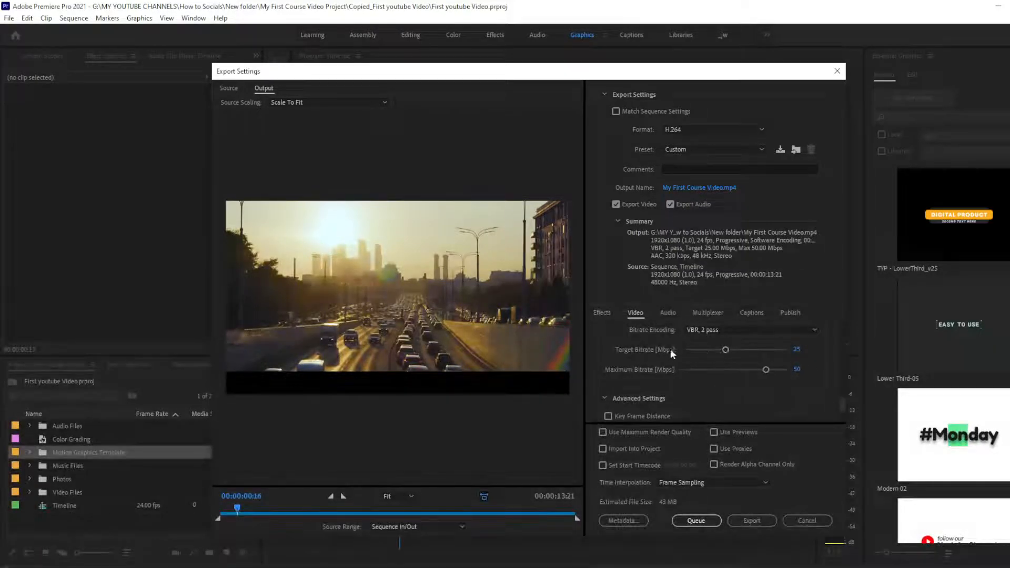
{"action": "scroll", "coordinate": [730, 373], "scroll_direction": "up", "scroll_amount": 1}
{"action": "scroll", "coordinate": [749, 369], "scroll_direction": "down", "scroll_amount": 1}
{"action": "scroll", "coordinate": [740, 390], "scroll_direction": "down", "scroll_amount": 3}
{"action": "scroll", "coordinate": [741, 390], "scroll_direction": "up", "scroll_amount": 3}
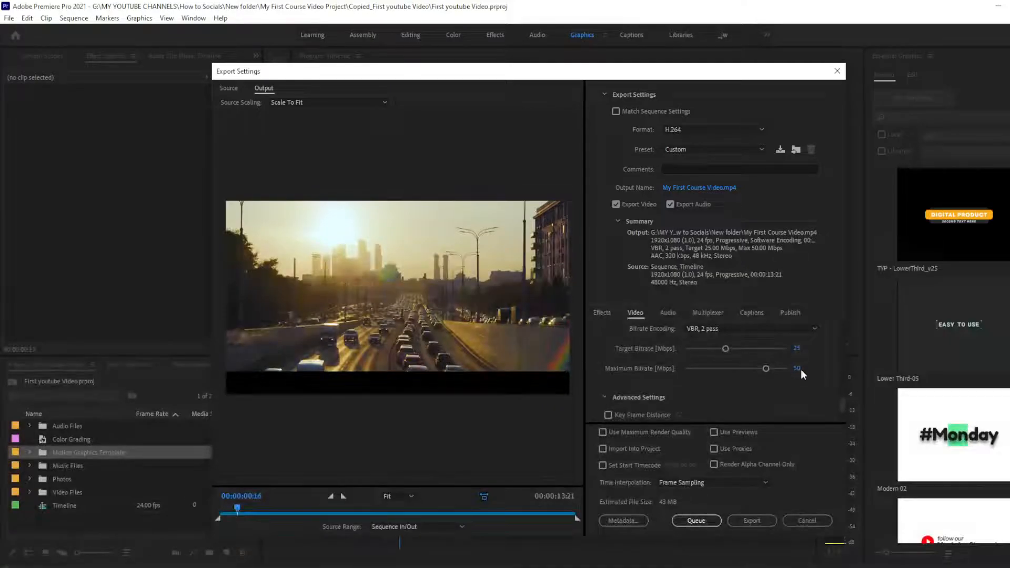
Enable maximum render quality, keeping Frame Sampling as the time interpolation, and export the video.
{"action": "scroll", "coordinate": [805, 399], "scroll_direction": "down", "scroll_amount": 3}
{"action": "scroll", "coordinate": [795, 387], "scroll_direction": "up", "scroll_amount": 4}
{"action": "scroll", "coordinate": [795, 418], "scroll_direction": "down", "scroll_amount": 3}
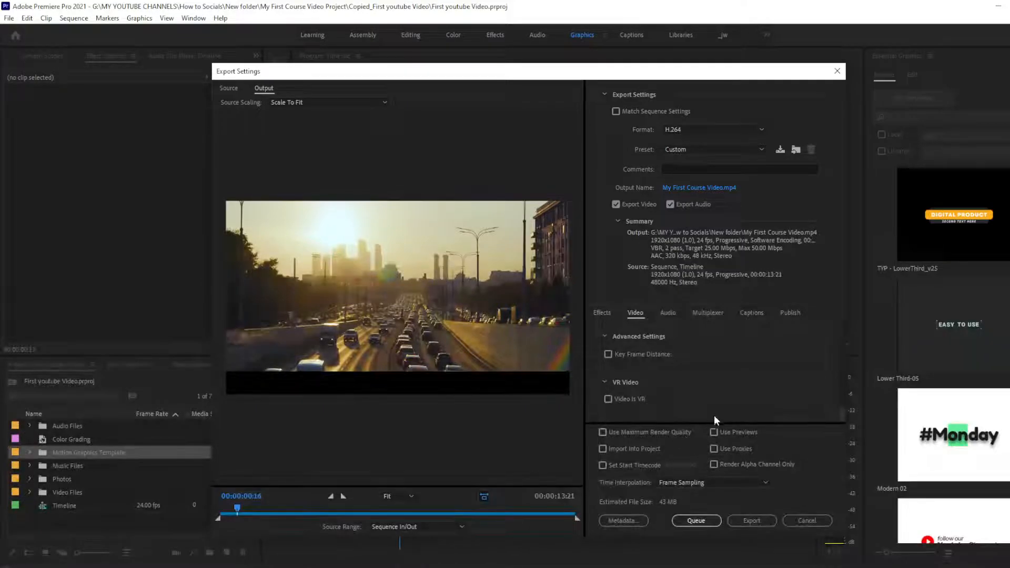
{"action": "left_click", "coordinate": [604, 433]}
{"action": "left_click", "coordinate": [701, 486]}
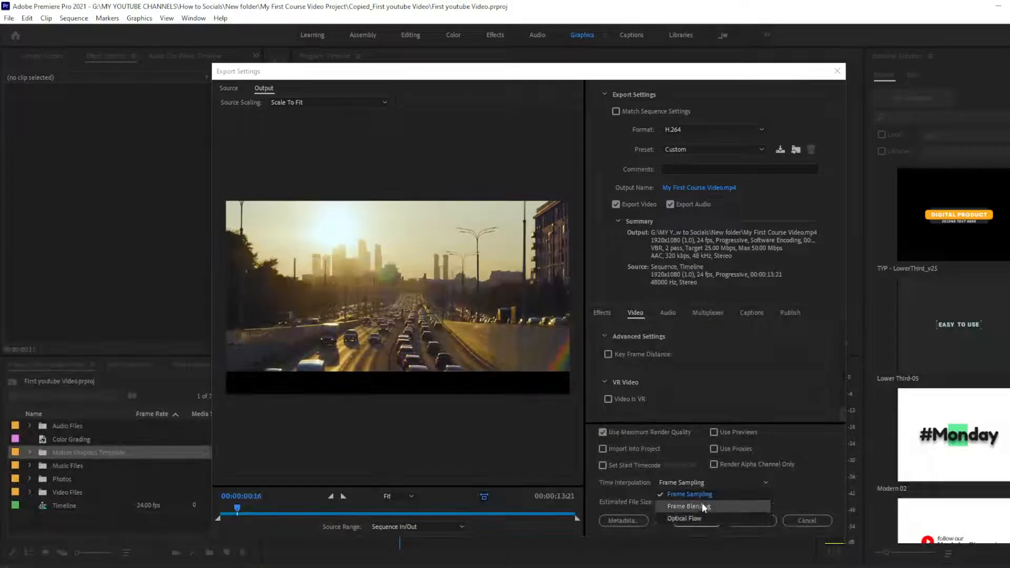
{"action": "left_click", "coordinate": [690, 487]}
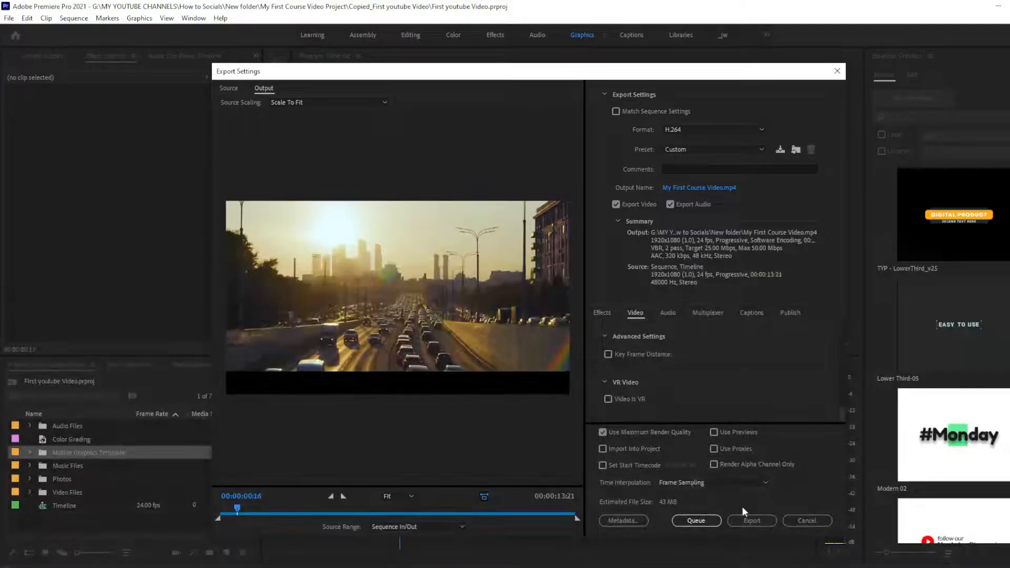
{"action": "left_click", "coordinate": [750, 523]}
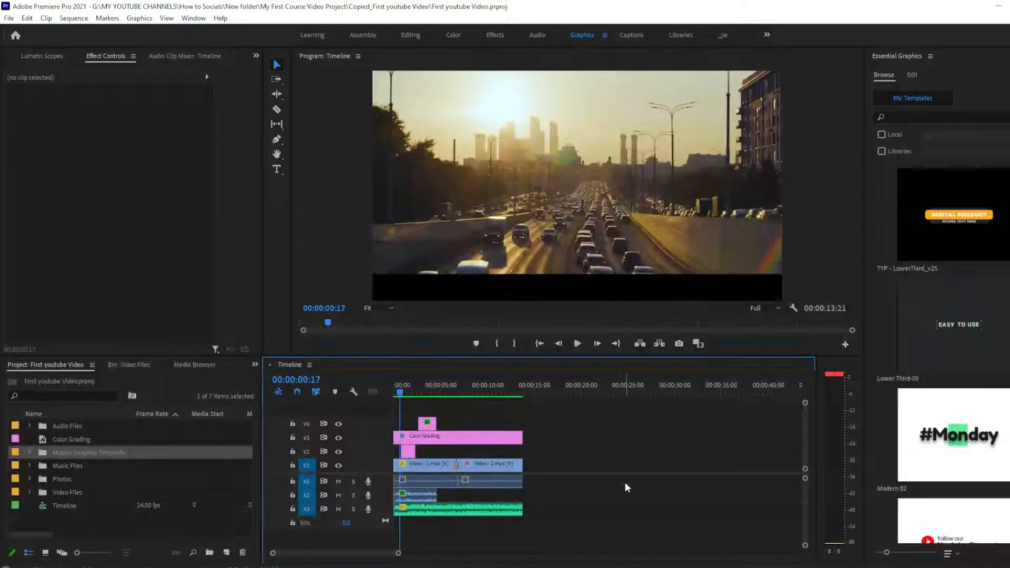
Switch to File Explorer and open New folder inside How to Socials, under MY YOUTUBE CHANNELS.
{"action": "left_click", "coordinate": [339, 567]}
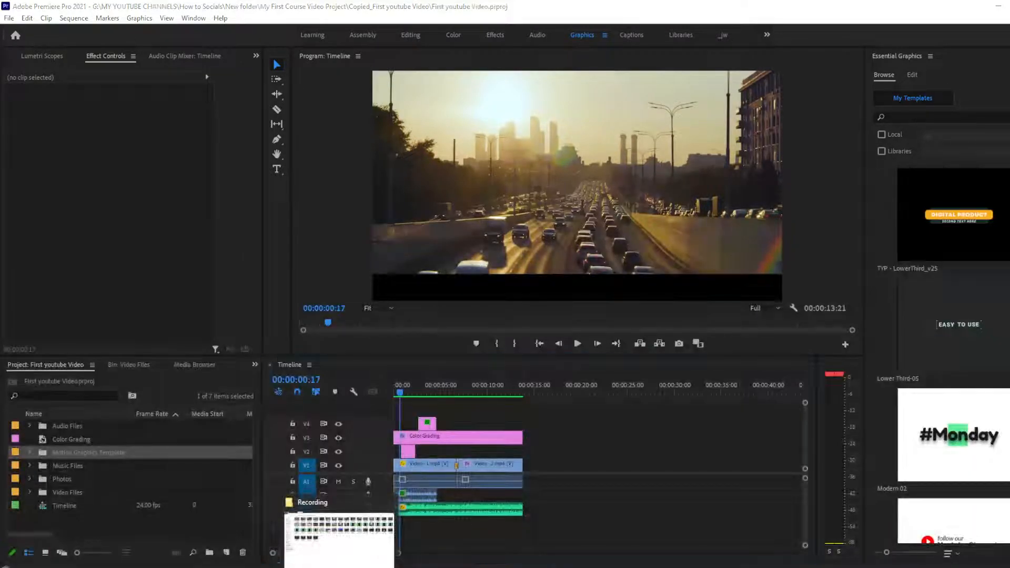
{"action": "left_click", "coordinate": [219, 37]}
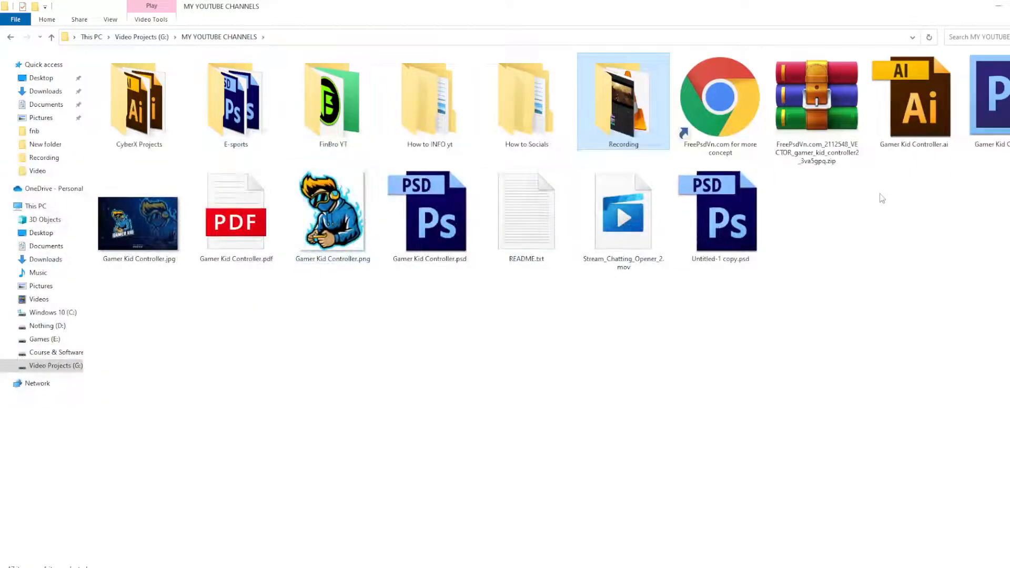
{"action": "double_click", "coordinate": [527, 106]}
{"action": "double_click", "coordinate": [239, 87]}
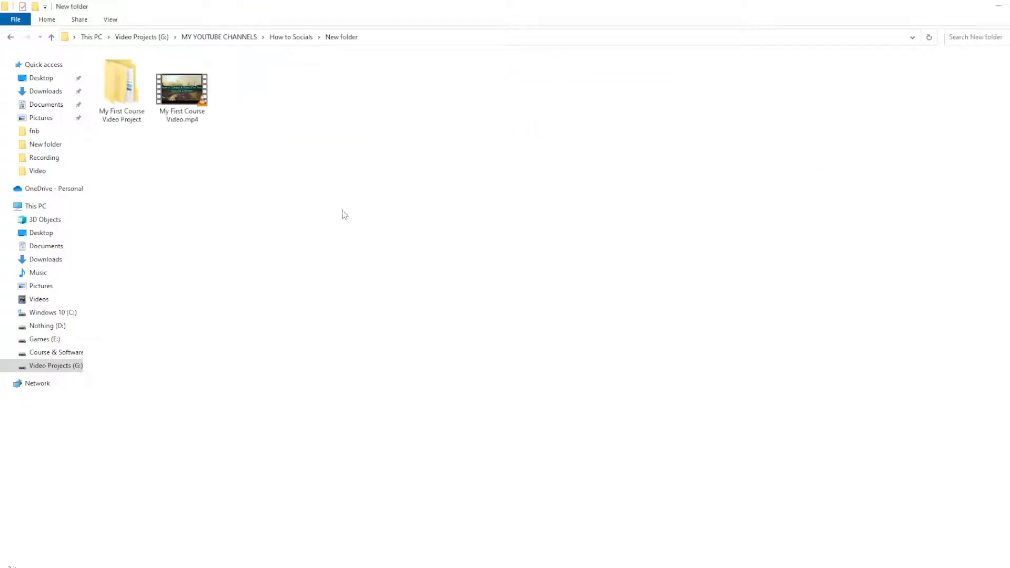
Check the file size of My First Course Video.mp4 in its properties and play the exported video.
{"action": "left_click", "coordinate": [203, 118]}
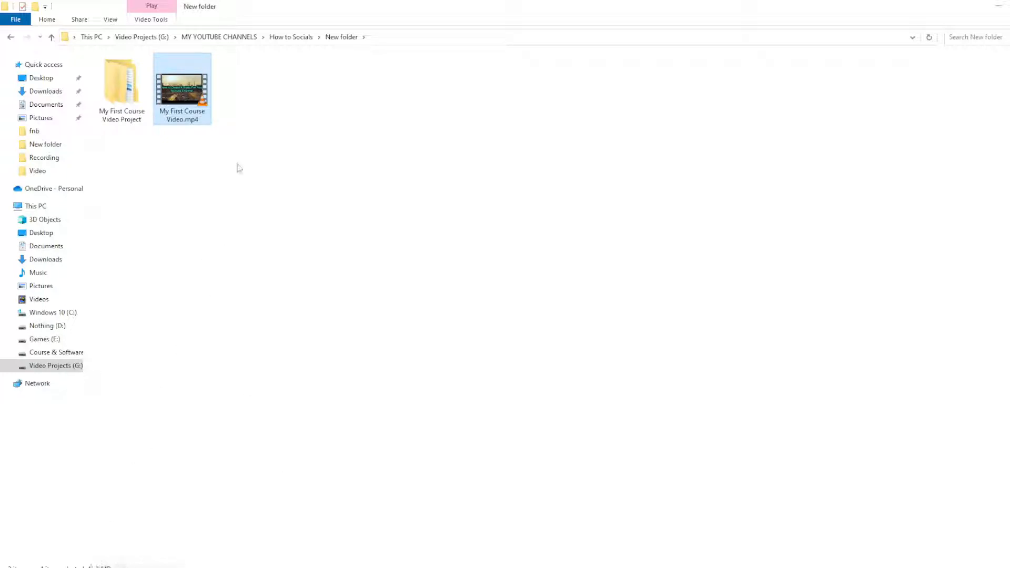
{"action": "right_click", "coordinate": [183, 121]}
{"action": "left_click", "coordinate": [214, 398]}
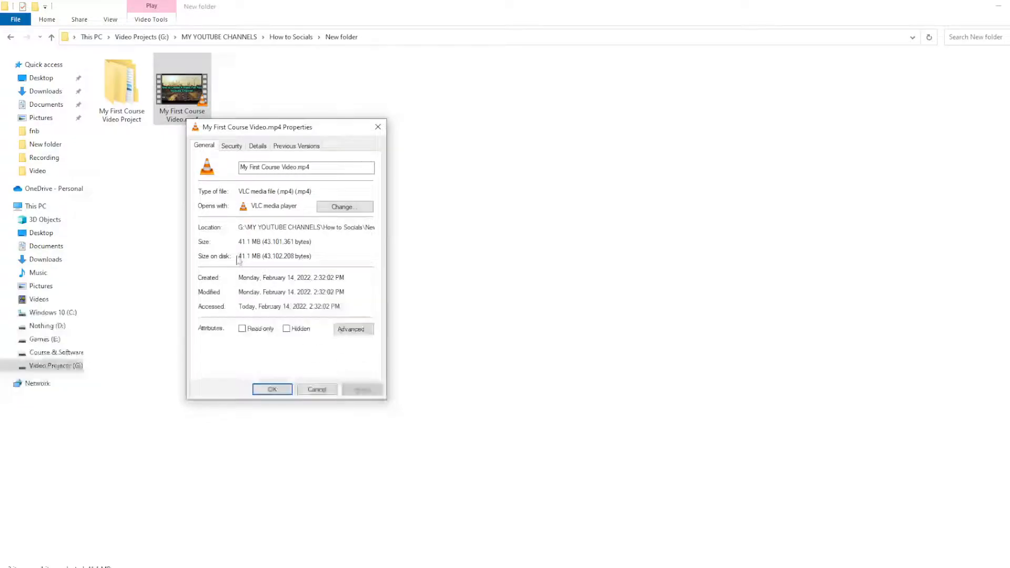
{"action": "mouse_move", "coordinate": [258, 258]}
{"action": "left_mouse_down"}
{"action": "mouse_move", "coordinate": [246, 259]}
{"action": "mouse_move", "coordinate": [258, 241]}
{"action": "left_mouse_up"}
{"action": "left_click", "coordinate": [258, 241]}
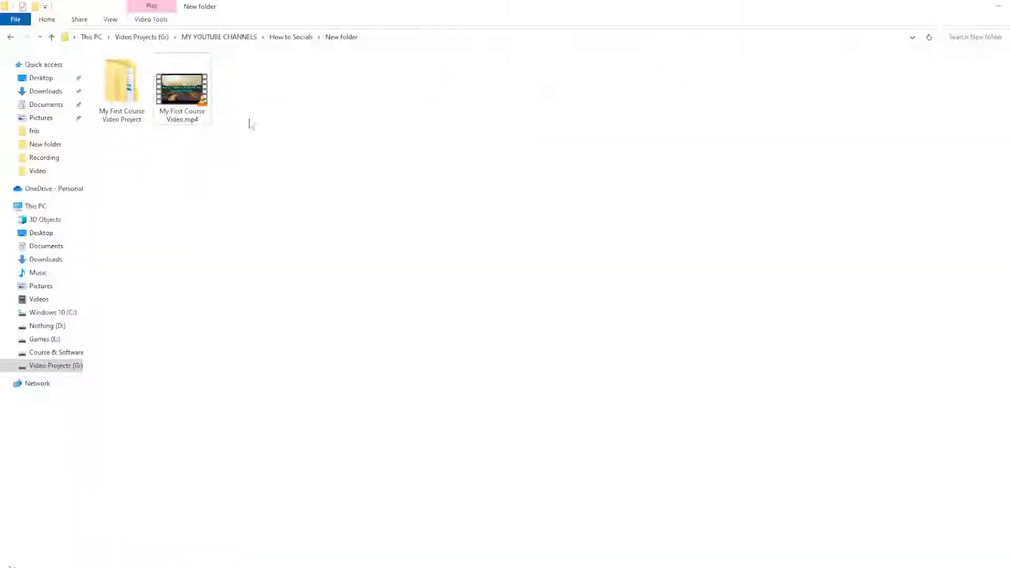
{"action": "double_click", "coordinate": [182, 116]}
{"action": "double_click", "coordinate": [589, 330]}
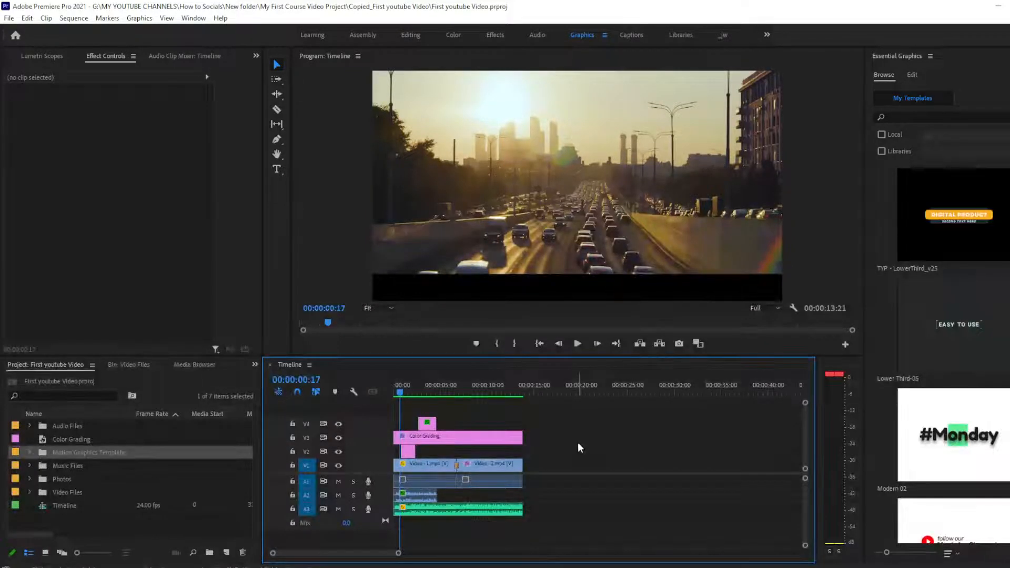
Examine the Video - 2.mp4 clip's frame-size options and its Speed/Duration settings at 00:00:09:04, leaving the speed settings without applying changes.
{"action": "left_click", "coordinate": [483, 465]}
{"action": "left_click", "coordinate": [479, 392]}
{"action": "right_click", "coordinate": [490, 464]}
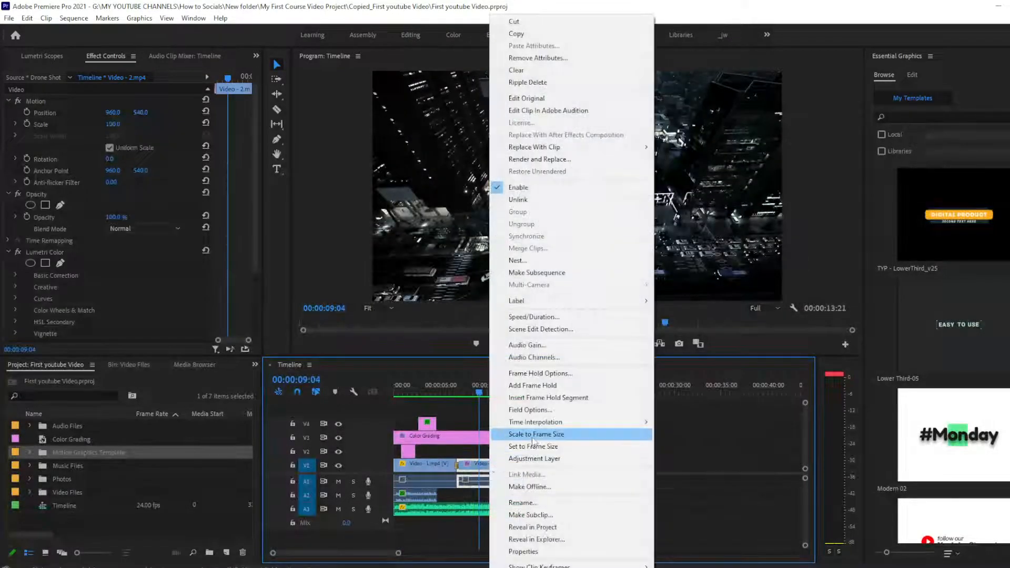
{"action": "left_click", "coordinate": [535, 434]}
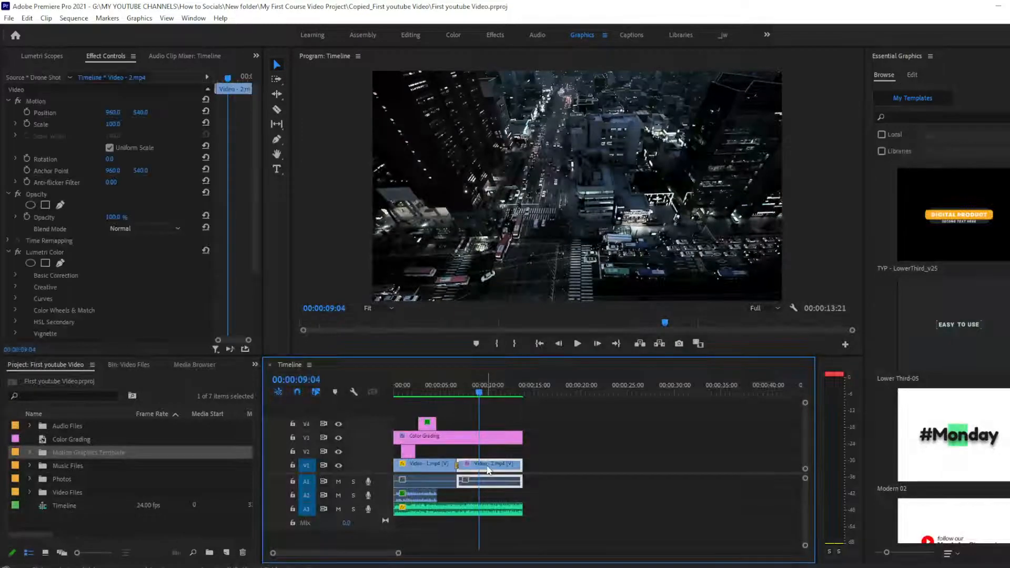
{"action": "right_click", "coordinate": [488, 470]}
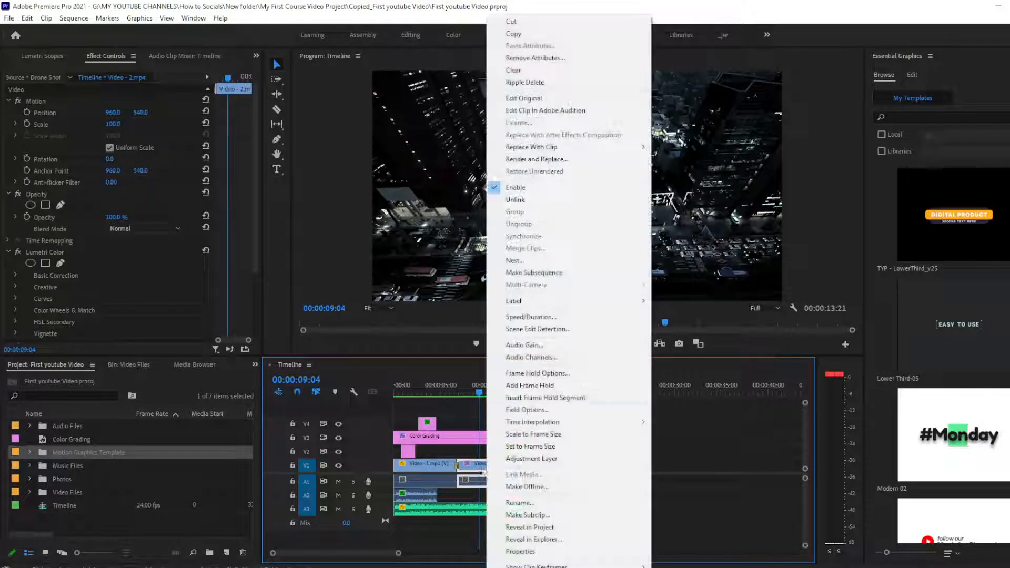
{"action": "left_click", "coordinate": [529, 318]}
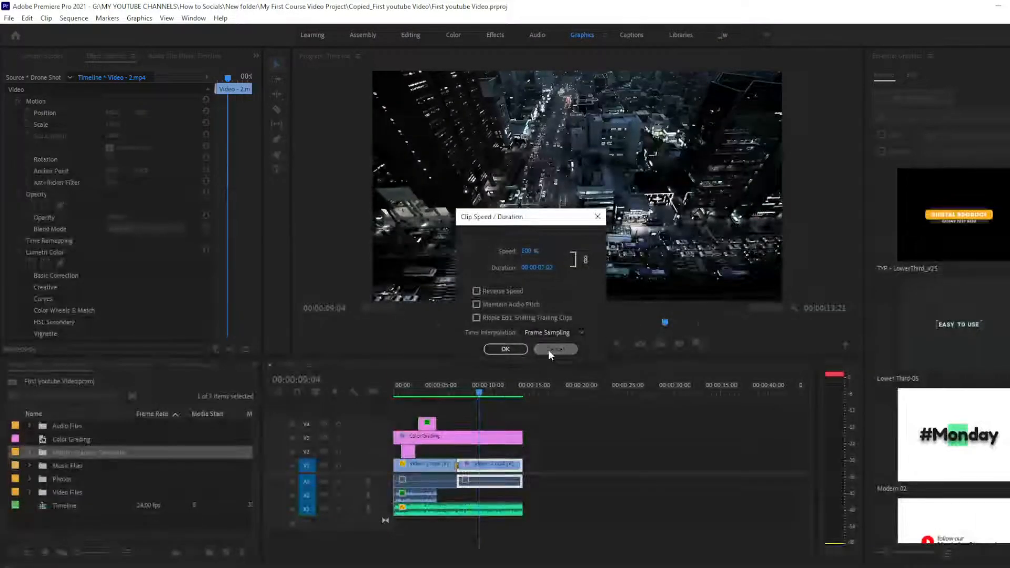
{"action": "left_click", "coordinate": [549, 349]}
{"action": "left_click", "coordinate": [567, 469]}
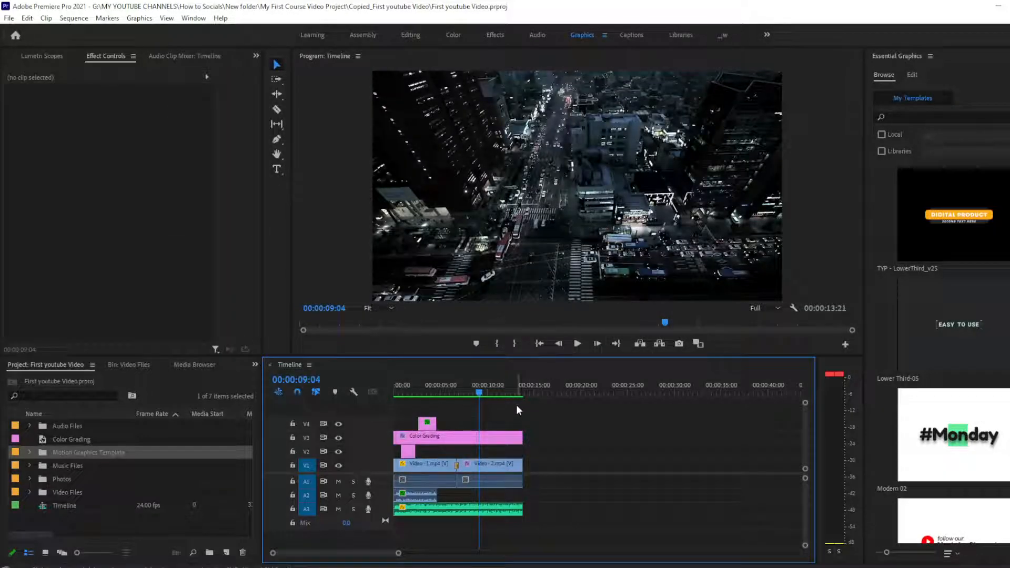
{"action": "right_click", "coordinate": [498, 466]}
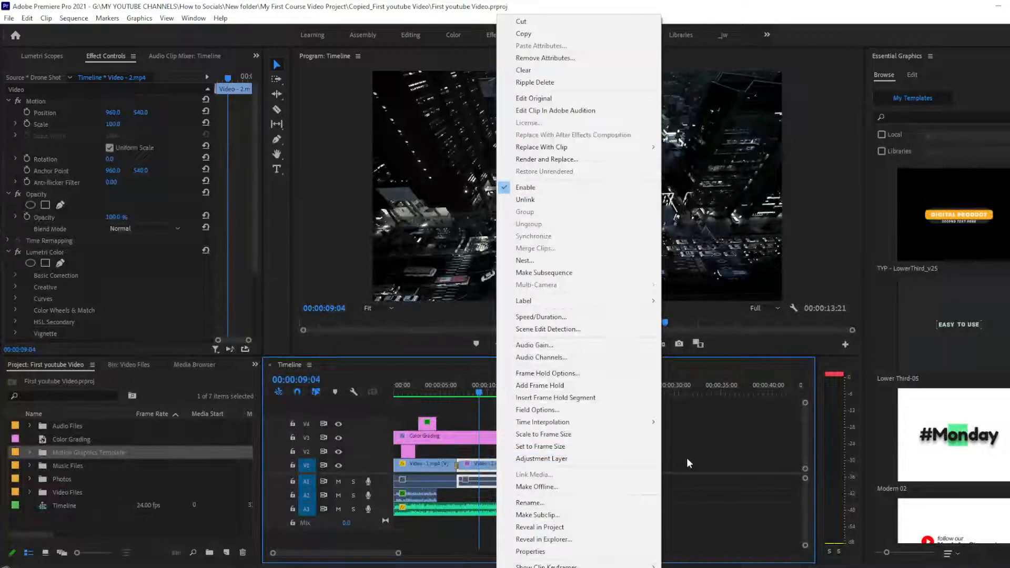
{"action": "left_click", "coordinate": [688, 509]}
Move the playhead back to the start of the sequence at 00:00:00:00 and clear the clip selection.
{"action": "left_click_drag", "start_coordinate": [479, 391], "coordinate": [389, 397]}
{"action": "left_click", "coordinate": [620, 477]}
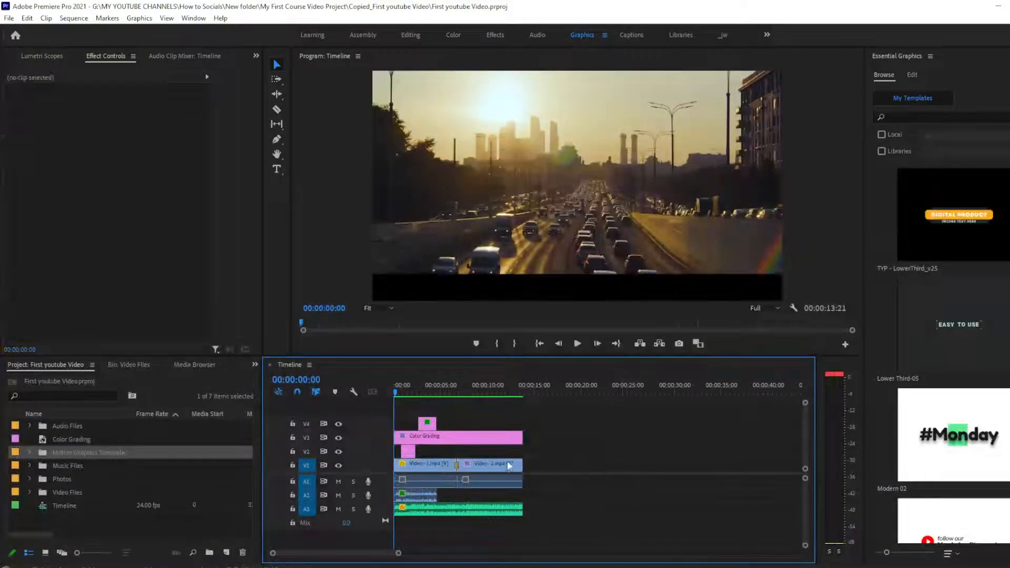